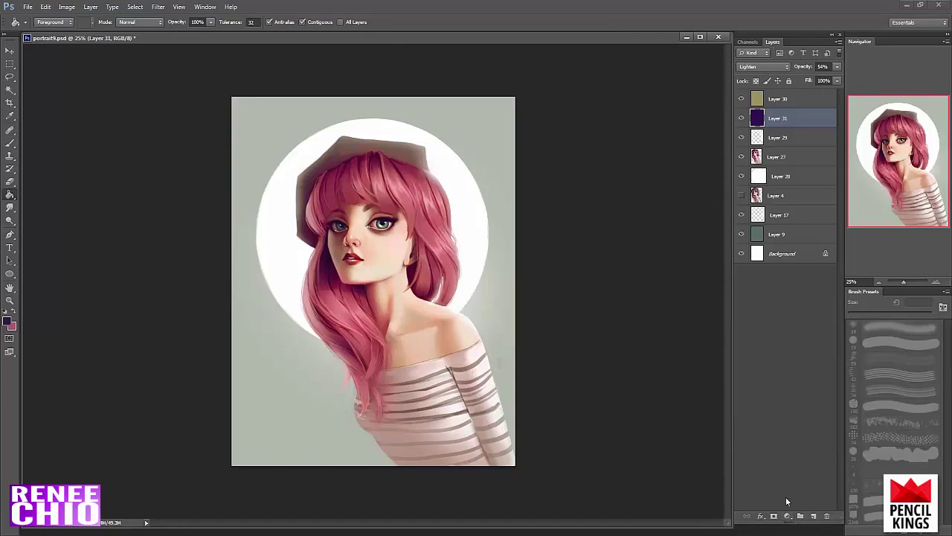
Add a Curves adjustment layer above Layer 31
{"action": "left_click", "coordinate": [787, 516]}
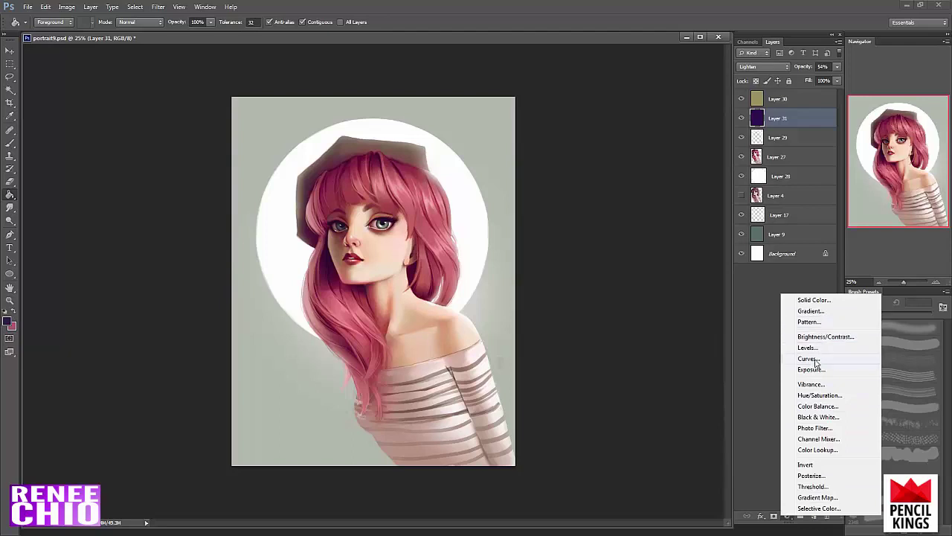
{"action": "left_click", "coordinate": [787, 515]}
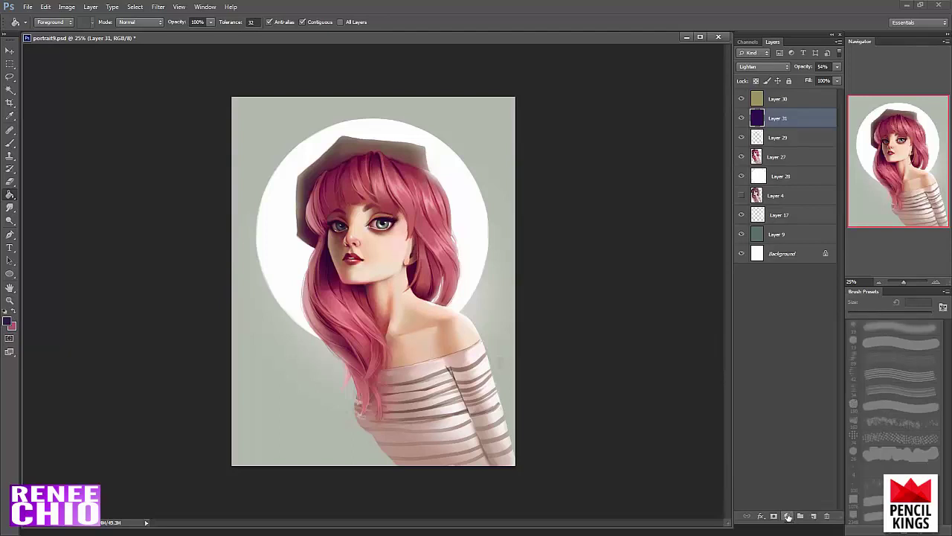
{"action": "left_click", "coordinate": [787, 516]}
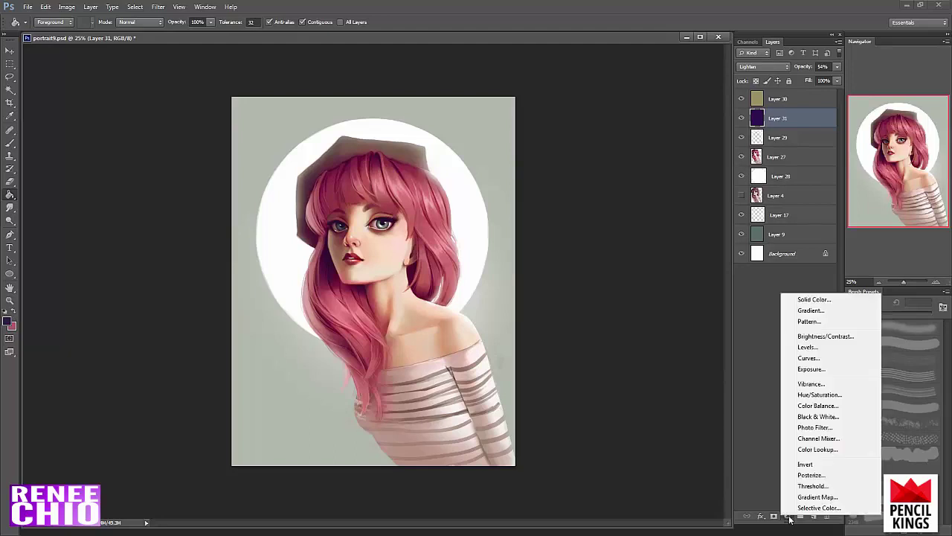
{"action": "left_click", "coordinate": [807, 358]}
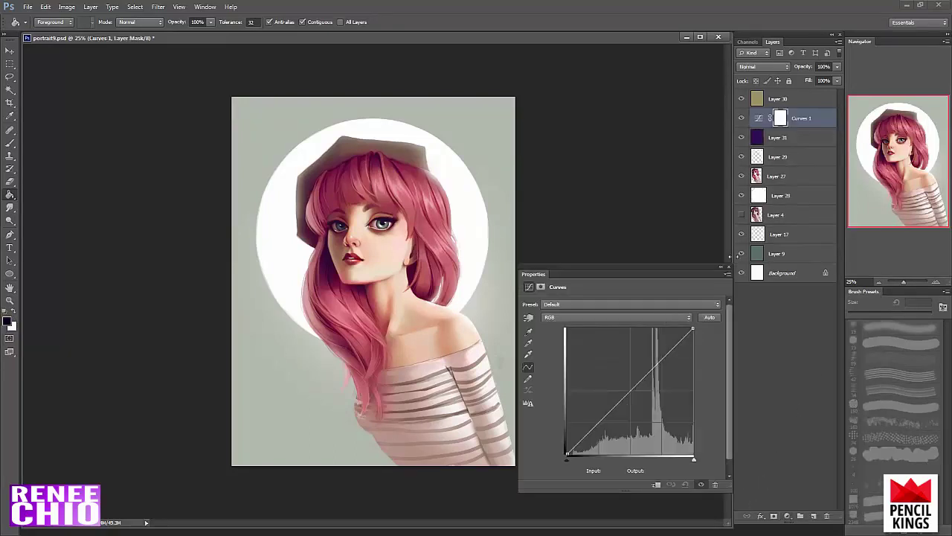
Adjust the Blue channel of Curves 1, raising a shadow point at input 75 to output 84 and slightly lowering the highlights
{"action": "left_click", "coordinate": [665, 318]}
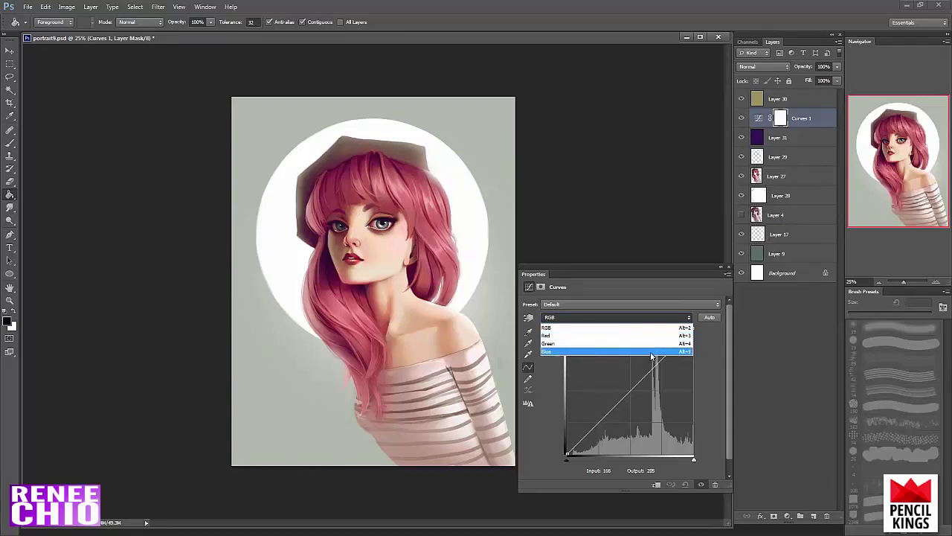
{"action": "left_click", "coordinate": [653, 351]}
{"action": "left_click_drag", "start_coordinate": [666, 356], "coordinate": [670, 342]}
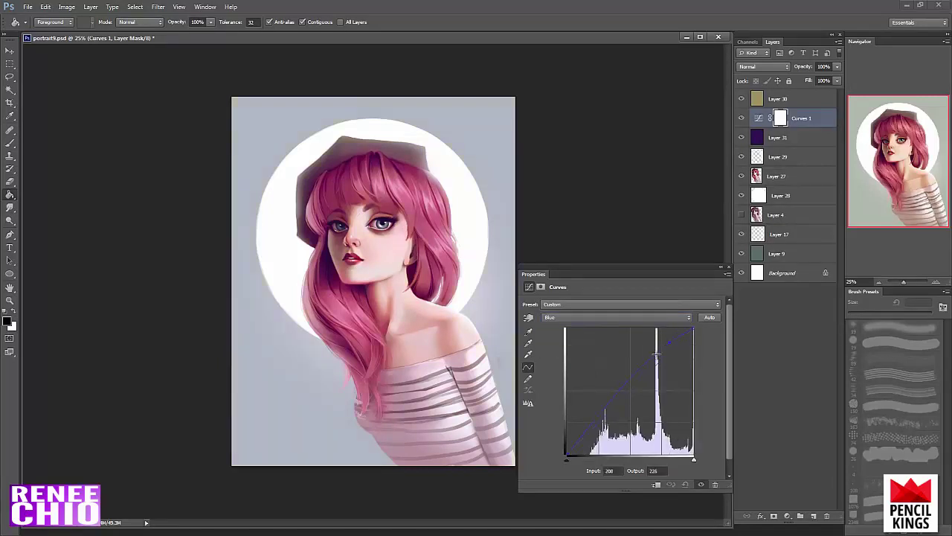
{"action": "left_click_drag", "start_coordinate": [625, 390], "coordinate": [627, 403]}
{"action": "left_click_drag", "start_coordinate": [626, 403], "coordinate": [602, 401]}
{"action": "mouse_move", "coordinate": [671, 342]}
{"action": "left_mouse_down"}
{"action": "mouse_move", "coordinate": [673, 366]}
{"action": "mouse_move", "coordinate": [675, 355]}
{"action": "left_mouse_up"}
{"action": "mouse_move", "coordinate": [605, 402]}
{"action": "left_mouse_down"}
{"action": "mouse_move", "coordinate": [612, 430]}
{"action": "mouse_move", "coordinate": [598, 408]}
{"action": "left_mouse_up"}
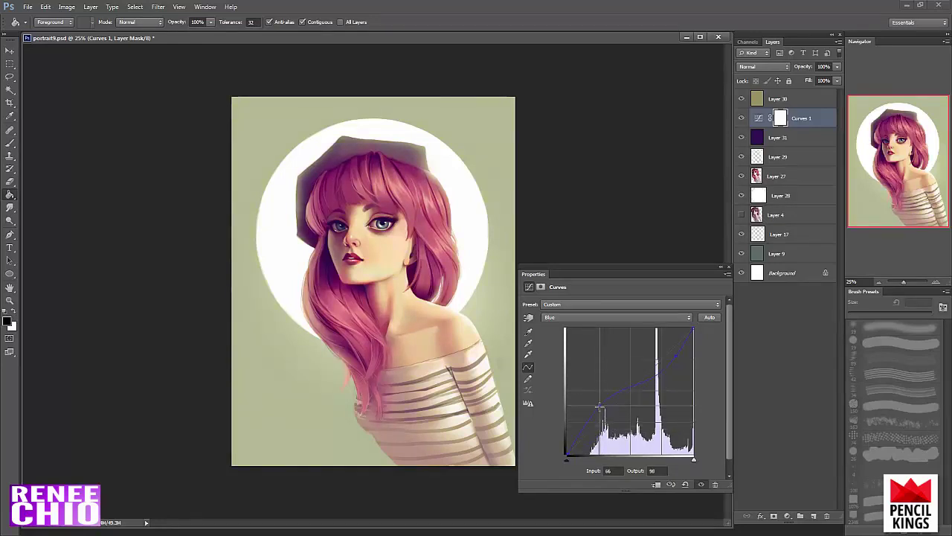
{"action": "left_click_drag", "start_coordinate": [675, 355], "coordinate": [670, 353]}
{"action": "left_click_drag", "start_coordinate": [601, 406], "coordinate": [604, 413]}
Compare the portrait with and without the Curves 1 adjustment
{"action": "left_click", "coordinate": [742, 120]}
{"action": "left_click", "coordinate": [742, 121]}
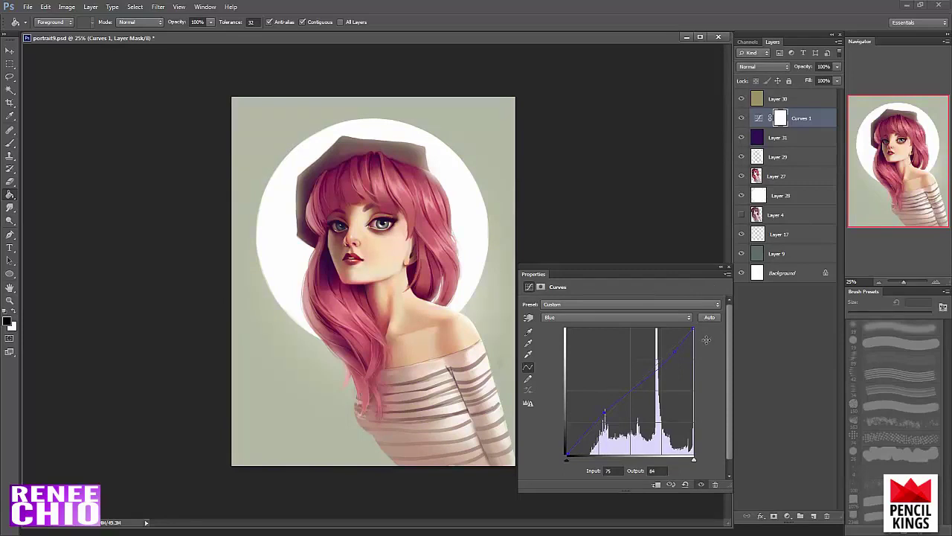
{"action": "left_click", "coordinate": [742, 120]}
{"action": "left_click", "coordinate": [742, 120]}
Try an exaggerated Blue curve with highlights lowered to 150 and shadows raised to 137, and pull both points back near the diagonal
{"action": "left_click_drag", "start_coordinate": [676, 349], "coordinate": [673, 379]}
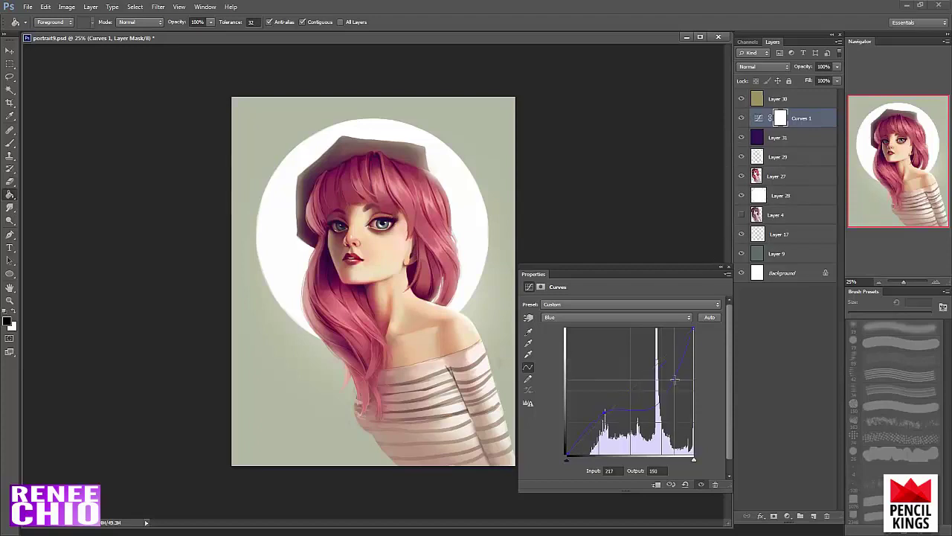
{"action": "left_click_drag", "start_coordinate": [605, 411], "coordinate": [603, 387]}
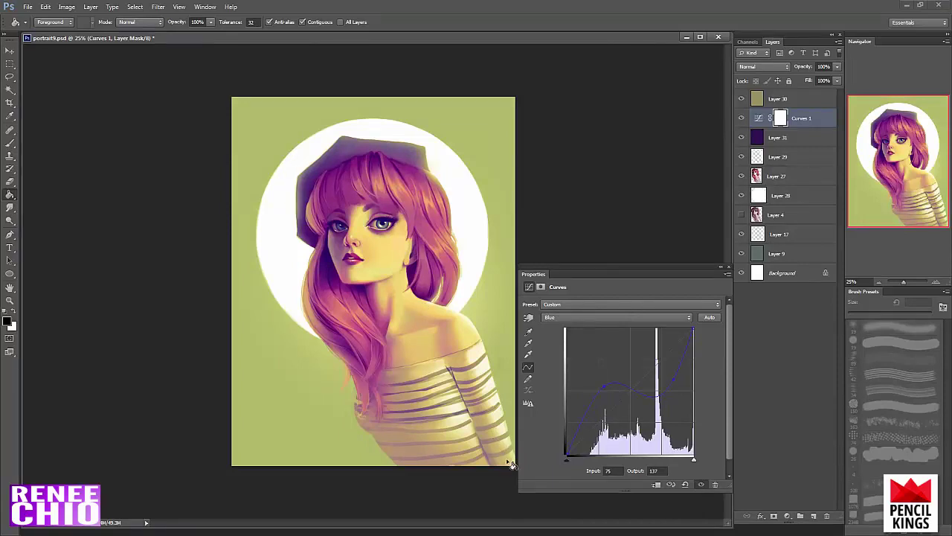
{"action": "left_click_drag", "start_coordinate": [673, 380], "coordinate": [665, 366]}
{"action": "left_click_drag", "start_coordinate": [603, 387], "coordinate": [604, 409]}
{"action": "left_click", "coordinate": [668, 366]}
{"action": "left_click_drag", "start_coordinate": [669, 361], "coordinate": [669, 358]}
{"action": "left_click_drag", "start_coordinate": [604, 409], "coordinate": [605, 414]}
{"action": "left_click_drag", "start_coordinate": [663, 365], "coordinate": [658, 355]}
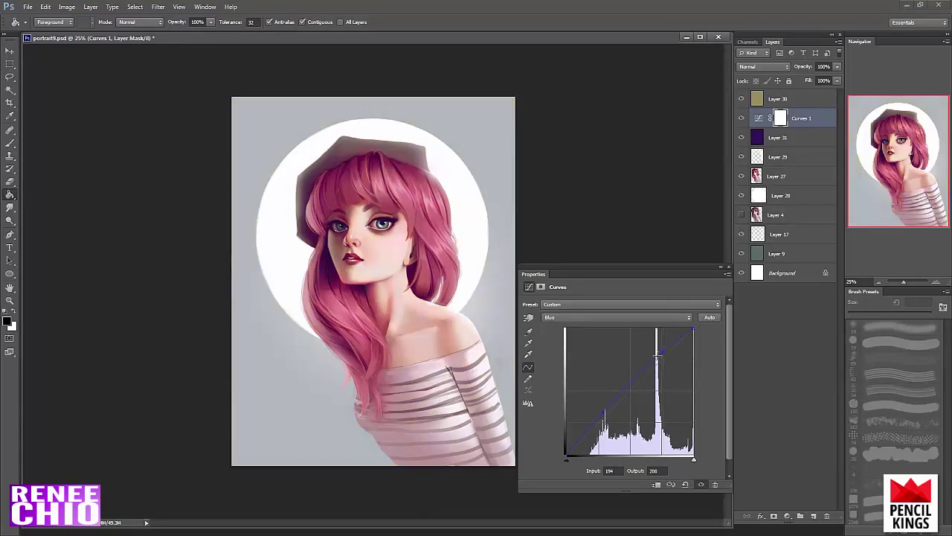
Fine-tune the Blue curve of Curves 1 to a subtle shape with slightly raised shadows and slightly lowered highlights
{"action": "left_click_drag", "start_coordinate": [608, 409], "coordinate": [606, 405]}
{"action": "left_click_drag", "start_coordinate": [661, 352], "coordinate": [671, 356]}
{"action": "left_click_drag", "start_coordinate": [604, 409], "coordinate": [603, 412]}
{"action": "left_click", "coordinate": [674, 355]}
{"action": "left_click_drag", "start_coordinate": [675, 357], "coordinate": [673, 354]}
{"action": "left_click_drag", "start_coordinate": [603, 410], "coordinate": [602, 413]}
Check the portrait with and without the refined Curves 1 layer, leaving the layer hidden
{"action": "left_click", "coordinate": [741, 119]}
{"action": "left_click", "coordinate": [742, 120]}
{"action": "left_click", "coordinate": [742, 120]}
{"action": "left_click", "coordinate": [742, 120]}
{"action": "left_click", "coordinate": [742, 120]}
{"action": "left_click", "coordinate": [789, 518]}
{"action": "left_click", "coordinate": [810, 376]}
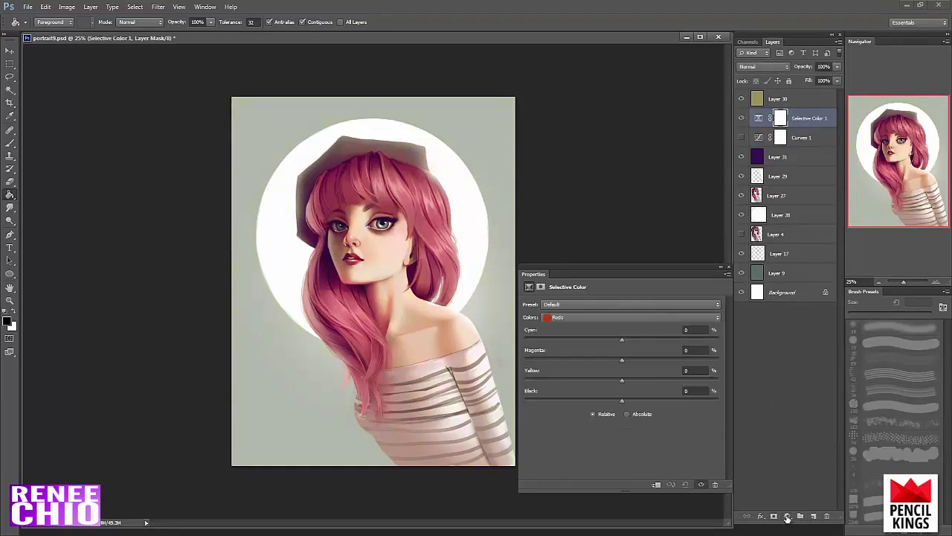
{"action": "key", "text": "ctrl+z"}
Add a second Curves layer and adjust its Red channel, lowering the highlight point at input 211 to 194 and slightly raising the shadows
{"action": "left_click", "coordinate": [787, 519]}
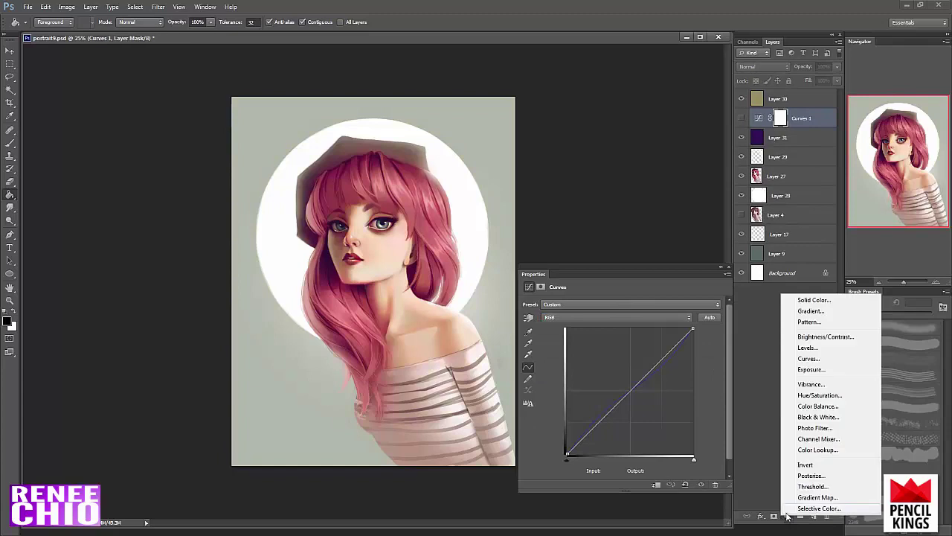
{"action": "left_click", "coordinate": [811, 363]}
{"action": "left_click", "coordinate": [617, 317]}
{"action": "left_click", "coordinate": [610, 331]}
{"action": "left_click_drag", "start_coordinate": [670, 350], "coordinate": [670, 347]}
{"action": "mouse_move", "coordinate": [620, 404]}
{"action": "left_mouse_down"}
{"action": "mouse_move", "coordinate": [619, 367]}
{"action": "mouse_move", "coordinate": [638, 398]}
{"action": "mouse_move", "coordinate": [609, 407]}
{"action": "left_mouse_up"}
{"action": "mouse_move", "coordinate": [670, 348]}
{"action": "left_mouse_down"}
{"action": "mouse_move", "coordinate": [661, 347]}
{"action": "mouse_move", "coordinate": [671, 359]}
{"action": "left_mouse_up"}
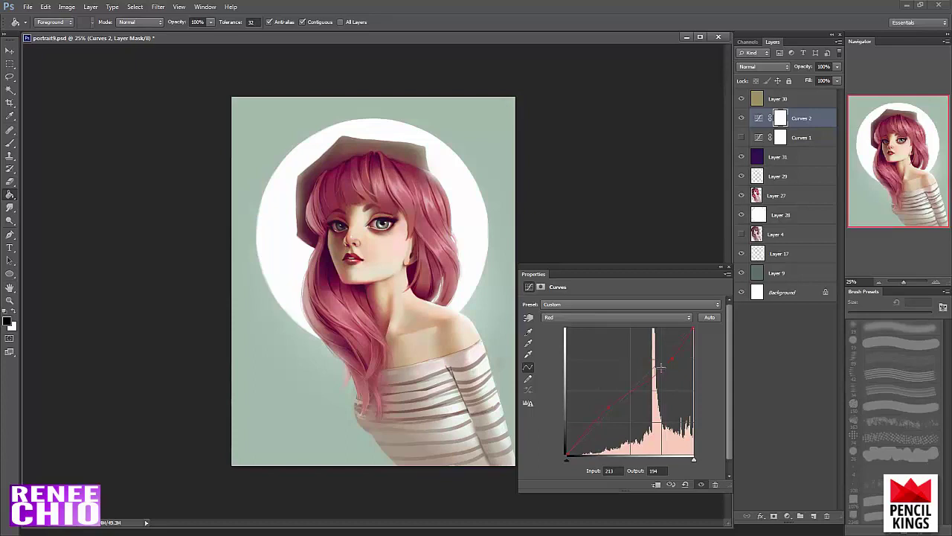
{"action": "left_click_drag", "start_coordinate": [608, 408], "coordinate": [609, 407]}
Lower the white end point of the Red curve in Curves 2 and refine its shadow point, keeping the black end point at the bottom
{"action": "left_click_drag", "start_coordinate": [694, 328], "coordinate": [697, 340]}
{"action": "left_click_drag", "start_coordinate": [568, 454], "coordinate": [565, 447]}
{"action": "left_click_drag", "start_coordinate": [567, 447], "coordinate": [564, 462]}
{"action": "left_click_drag", "start_coordinate": [610, 404], "coordinate": [620, 403]}
{"action": "left_click_drag", "start_coordinate": [691, 335], "coordinate": [693, 343]}
Move the Curves 2 layer below Curves 1 and check the effect of Curves 1 on top of it
{"action": "left_click_drag", "start_coordinate": [760, 119], "coordinate": [757, 134]}
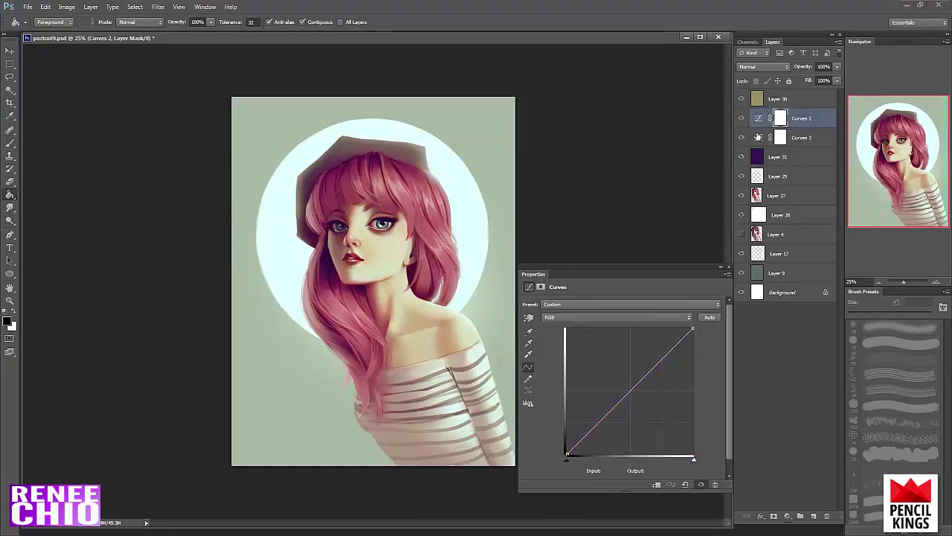
{"action": "left_click", "coordinate": [742, 121]}
{"action": "left_click", "coordinate": [743, 121]}
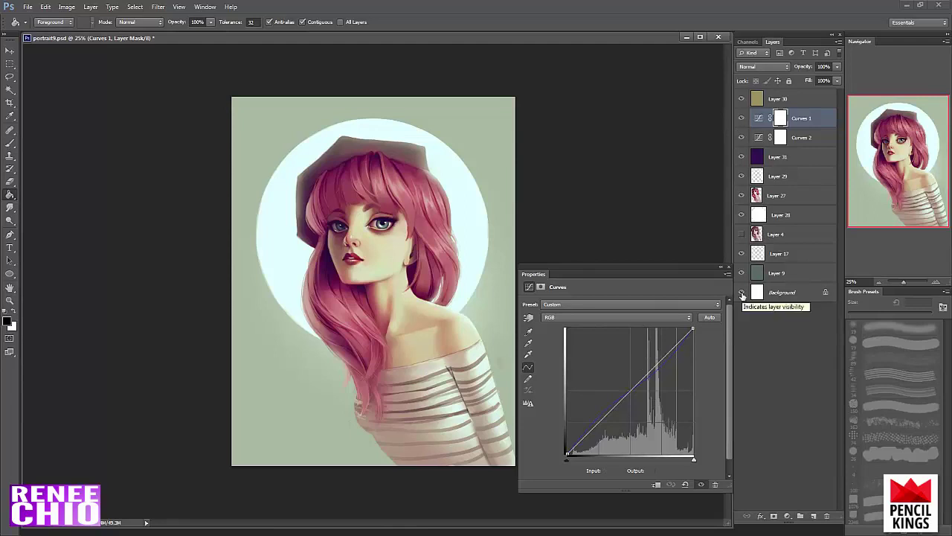
Compare the effects of Curves 1 and Curves 2 separately, leaving only Curves 2 of the two visible
{"action": "left_click", "coordinate": [741, 119]}
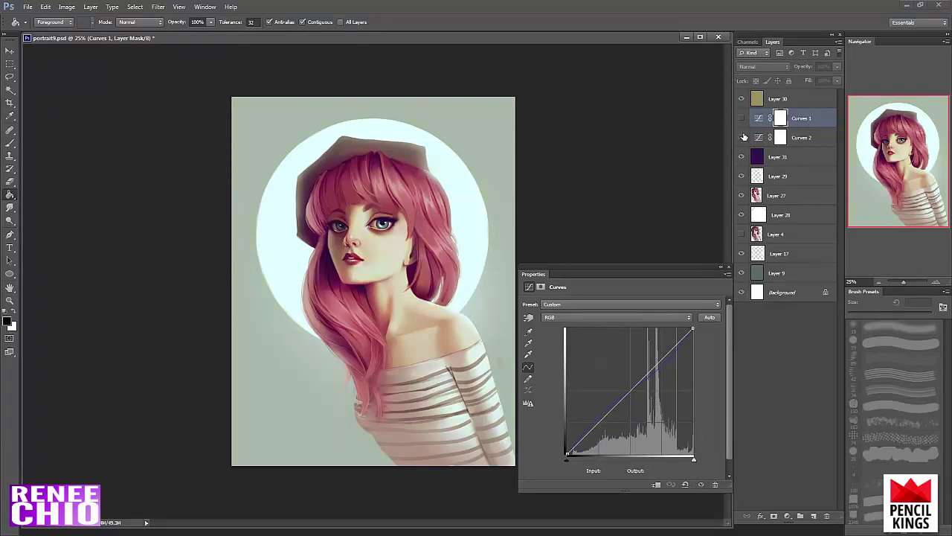
{"action": "left_click", "coordinate": [742, 137]}
{"action": "left_click", "coordinate": [740, 120]}
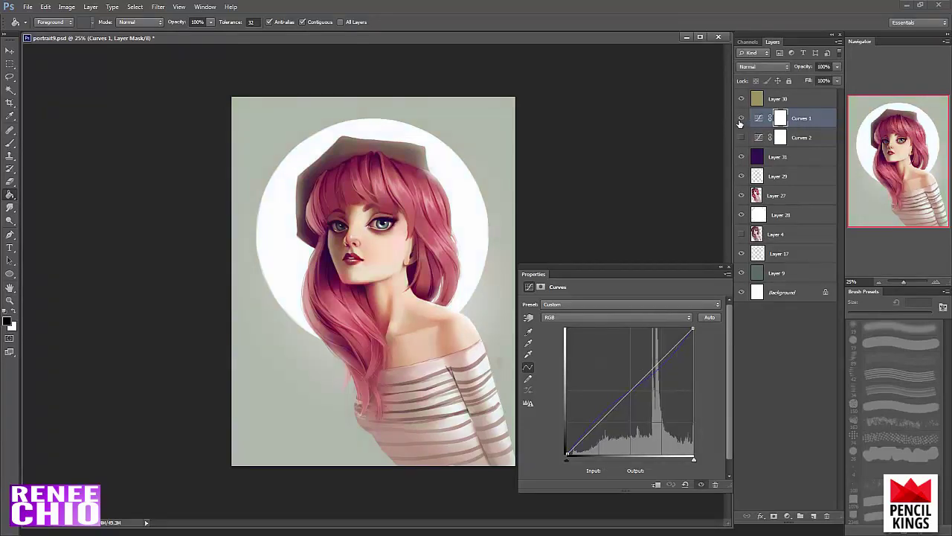
{"action": "left_click", "coordinate": [741, 119]}
{"action": "left_click", "coordinate": [741, 138]}
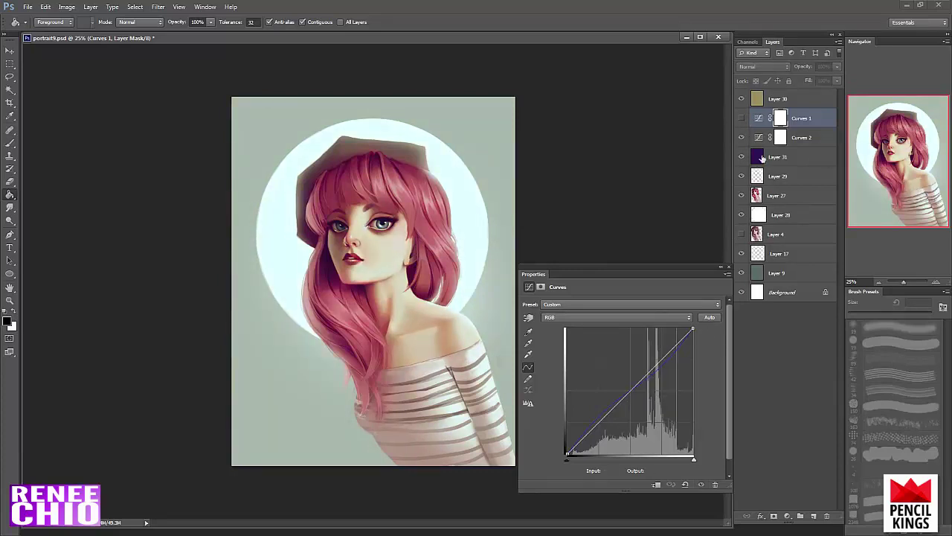
Set Curves 2 to 60% opacity and limit it to the figure by filling the background area of its layer mask with black
{"action": "left_click", "coordinate": [804, 135]}
{"action": "left_click_drag", "start_coordinate": [807, 70], "coordinate": [802, 71]}
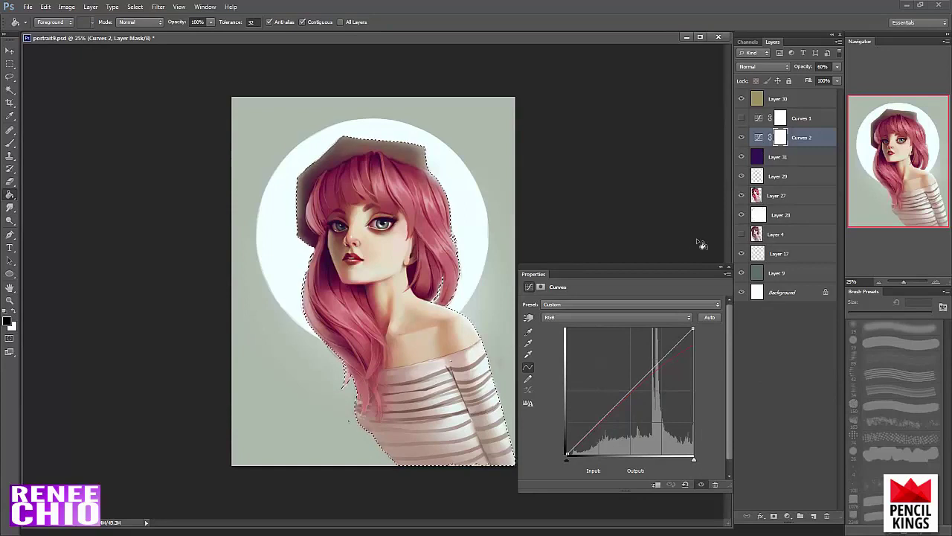
{"action": "left_click", "coordinate": [779, 139]}
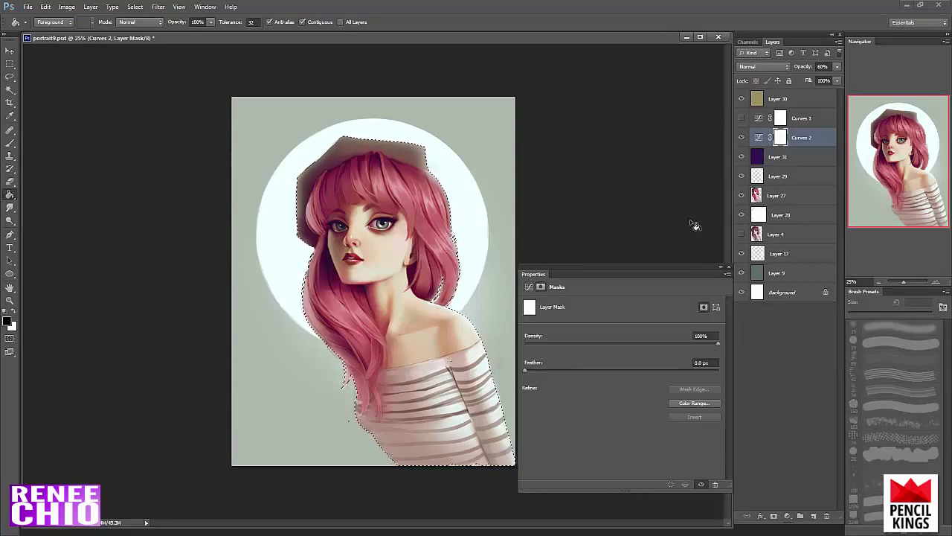
{"action": "key", "text": "ctrl+shift+i"}
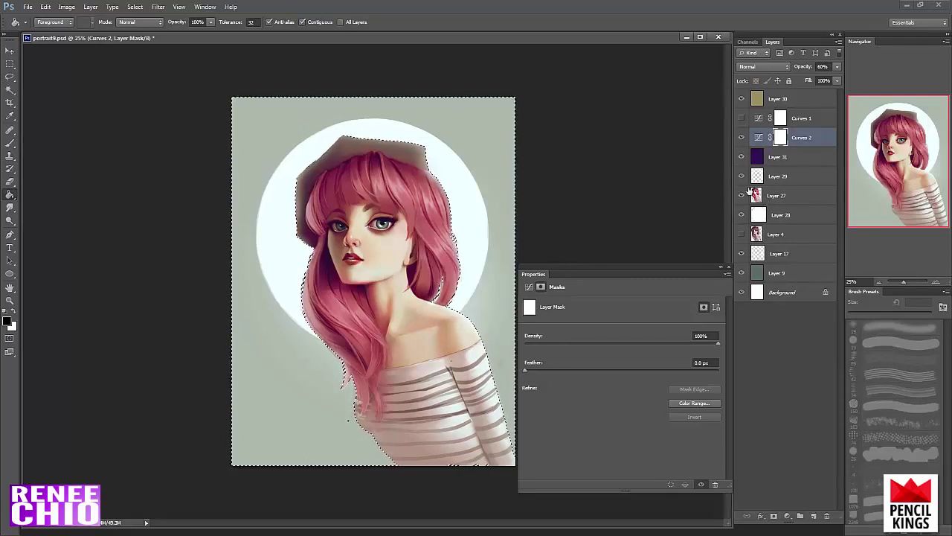
{"action": "key", "text": "x"}
{"action": "key", "text": "Delete"}
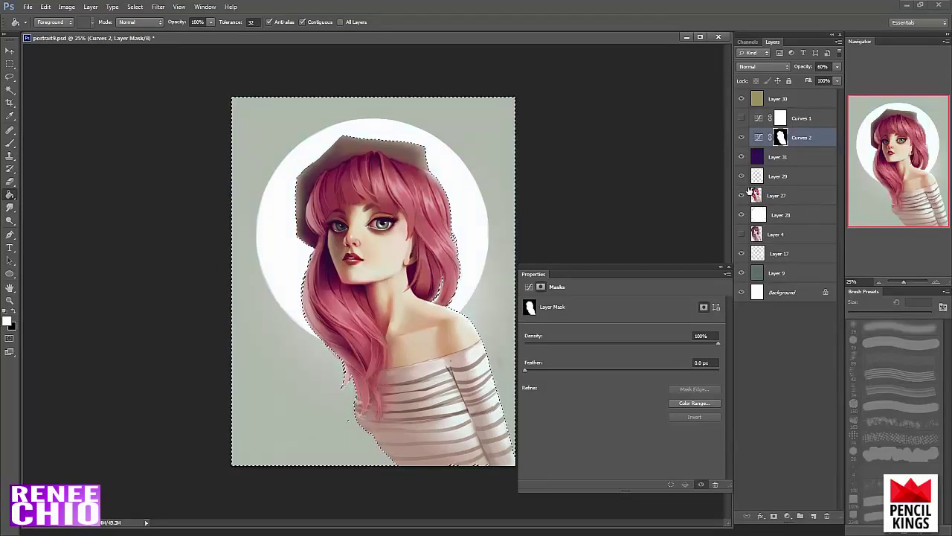
{"action": "key", "text": "ctrl+d"}
{"action": "key", "text": "v"}
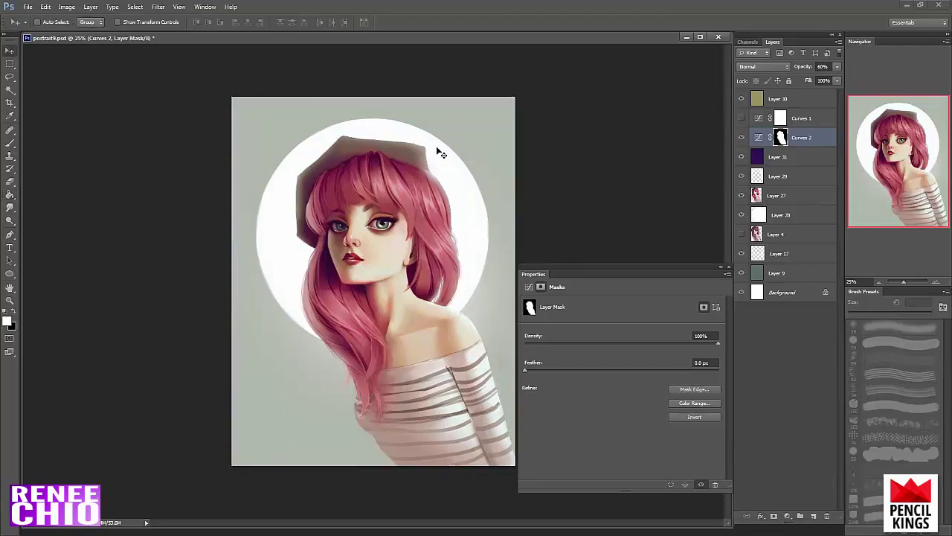
Compare the portrait with the masked Curves 2 and the Curves 1 layers switched on and off
{"action": "left_click", "coordinate": [742, 139]}
{"action": "left_click", "coordinate": [742, 139]}
{"action": "left_click", "coordinate": [742, 138]}
{"action": "left_click", "coordinate": [741, 119]}
{"action": "left_click", "coordinate": [741, 119]}
{"action": "left_click", "coordinate": [741, 138]}
{"action": "left_click", "coordinate": [741, 138]}
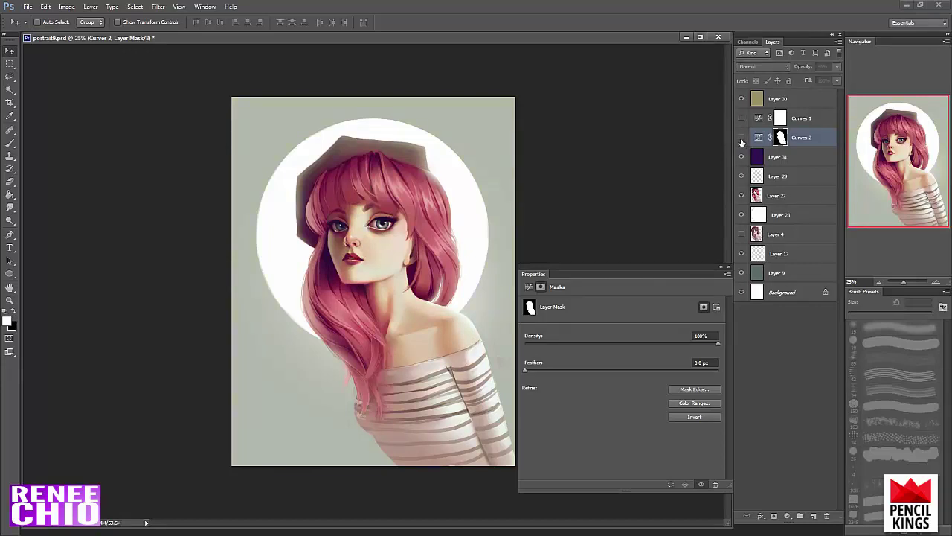
{"action": "left_click", "coordinate": [741, 119]}
{"action": "left_click", "coordinate": [740, 120]}
Compare the painting without its colour adjustment layers, and restore Layer 31, Layer 30 and Curves 2
{"action": "left_click", "coordinate": [741, 99]}
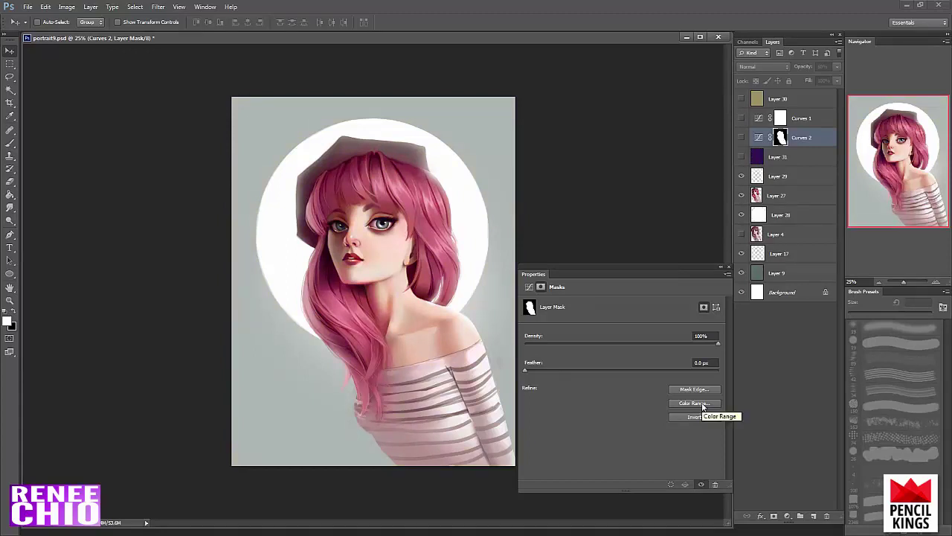
{"action": "left_click", "coordinate": [741, 156]}
{"action": "left_click", "coordinate": [741, 99]}
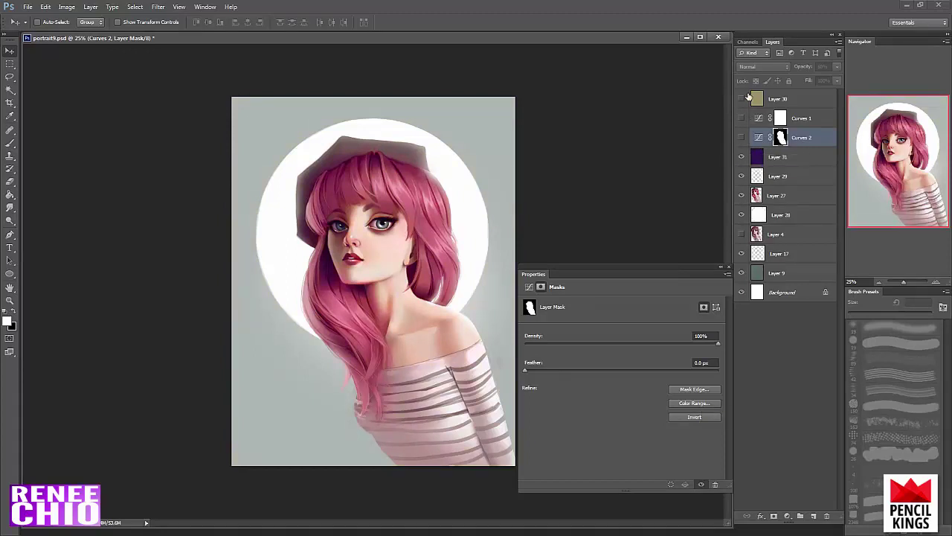
{"action": "left_click", "coordinate": [740, 119]}
{"action": "left_click", "coordinate": [742, 137]}
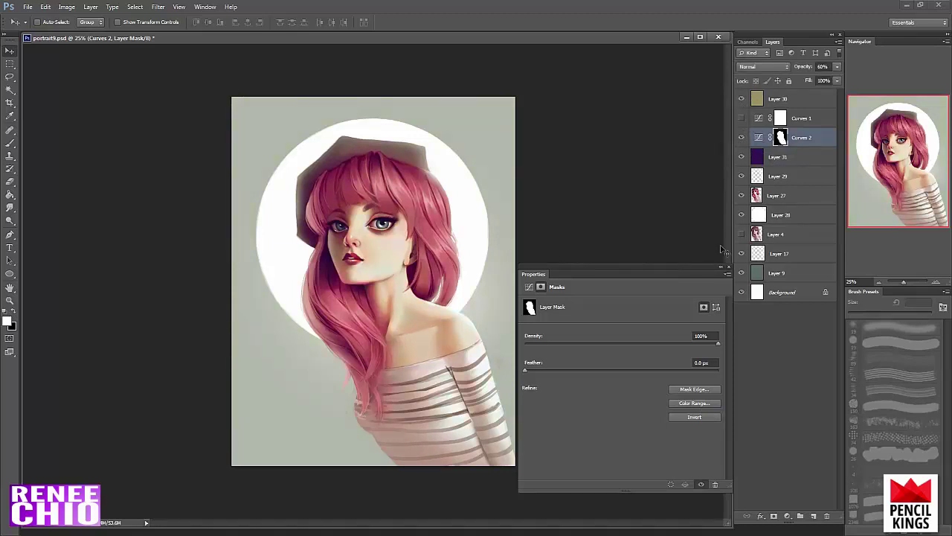
Show Curves 1 and refine its Blue curve, adjusting the highlight and shadow points and raising the black end point to output 7
{"action": "left_click", "coordinate": [742, 120]}
{"action": "left_click", "coordinate": [759, 119]}
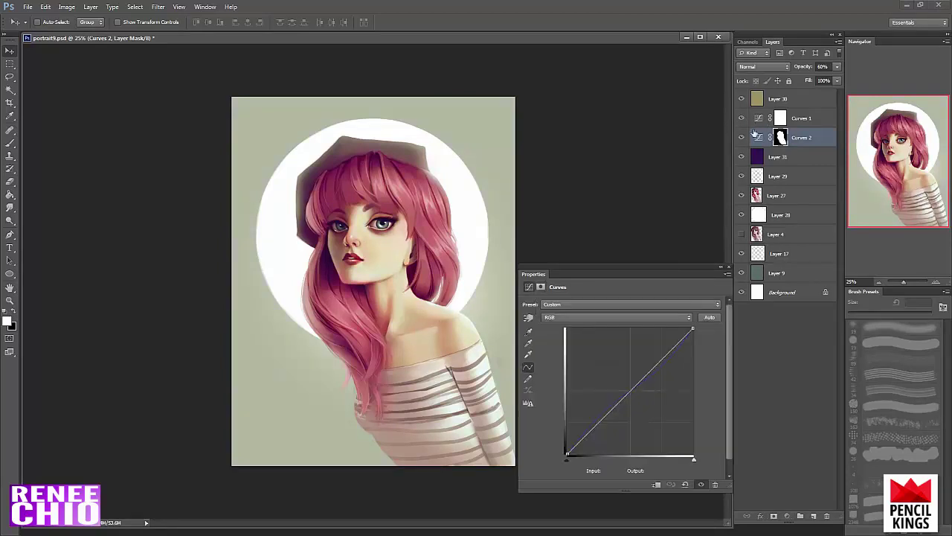
{"action": "left_click", "coordinate": [583, 320]}
{"action": "left_click", "coordinate": [550, 351]}
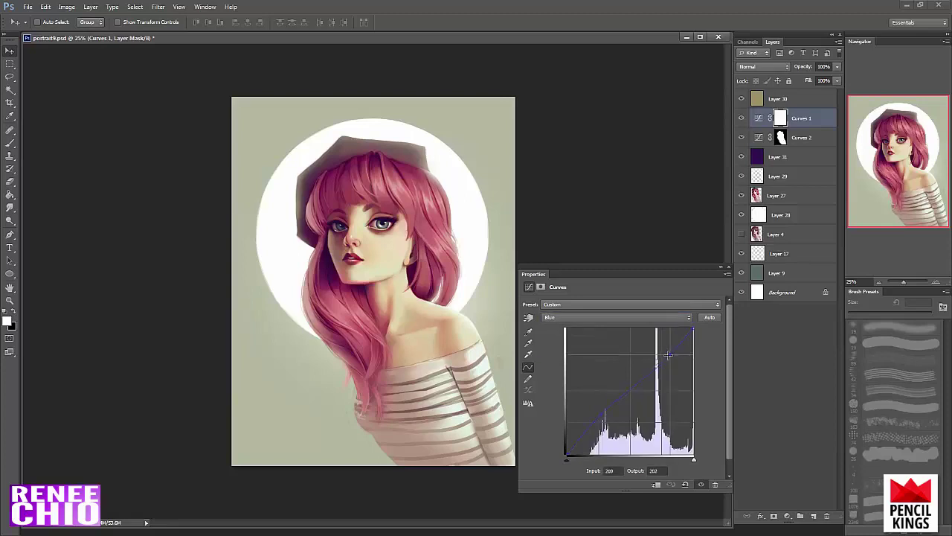
{"action": "left_click", "coordinate": [666, 356]}
{"action": "left_click_drag", "start_coordinate": [601, 415], "coordinate": [603, 413]}
{"action": "left_click_drag", "start_coordinate": [567, 455], "coordinate": [568, 451]}
Examine the portrait with and without the reworked Curves 1 adjustment, leaving the layer visible
{"action": "left_click", "coordinate": [742, 120]}
{"action": "left_click", "coordinate": [742, 120]}
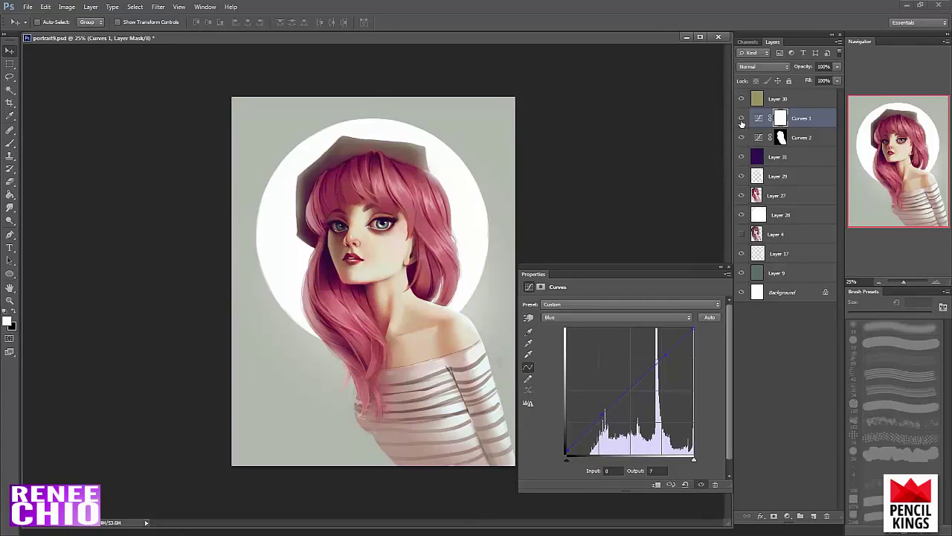
{"action": "left_click", "coordinate": [741, 121]}
{"action": "left_click", "coordinate": [742, 121]}
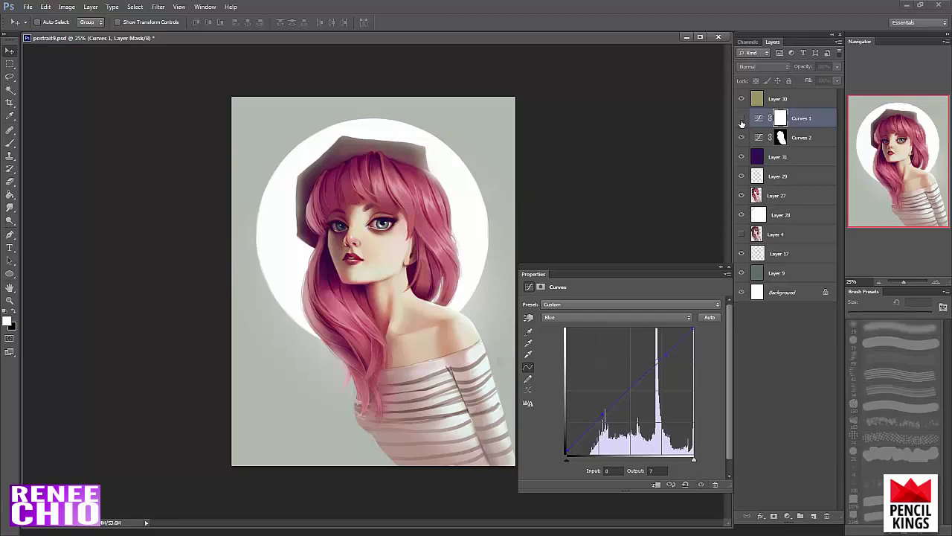
{"action": "left_click", "coordinate": [742, 122]}
{"action": "left_click", "coordinate": [741, 122]}
{"action": "left_click", "coordinate": [741, 120]}
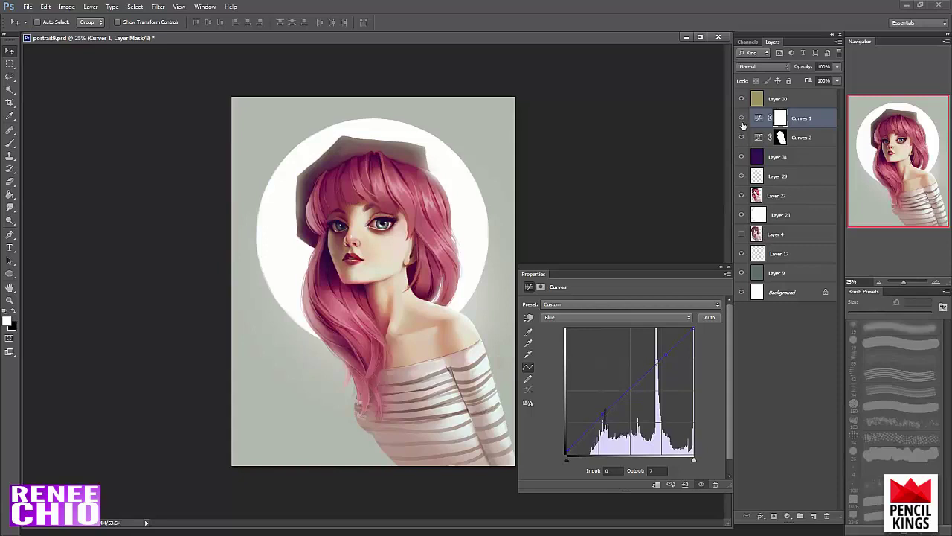
{"action": "left_click", "coordinate": [741, 121]}
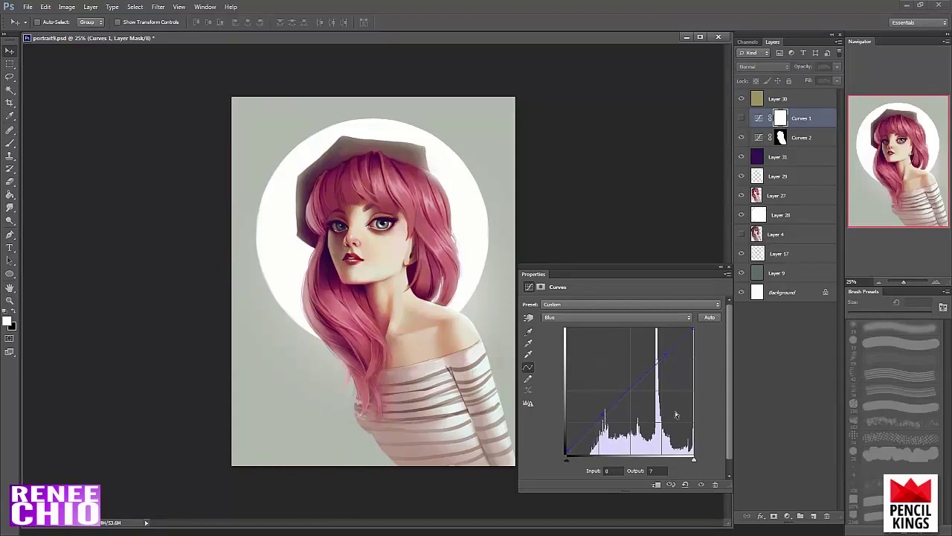
{"action": "left_click", "coordinate": [741, 119]}
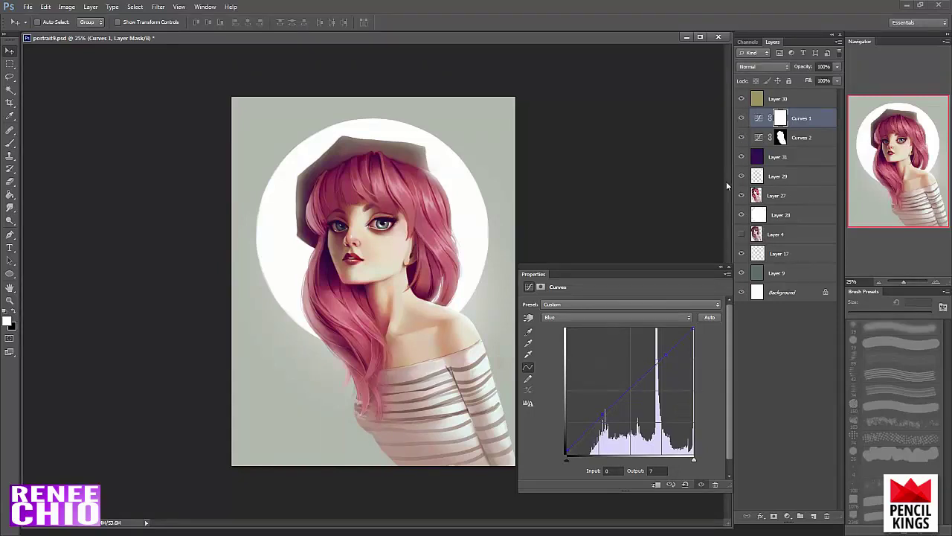
Hide Curves 1 and set the opacity of the masked Curves 2 layer to 54%, comparing the portrait with and without it
{"action": "left_click_drag", "start_coordinate": [741, 119], "coordinate": [740, 138]}
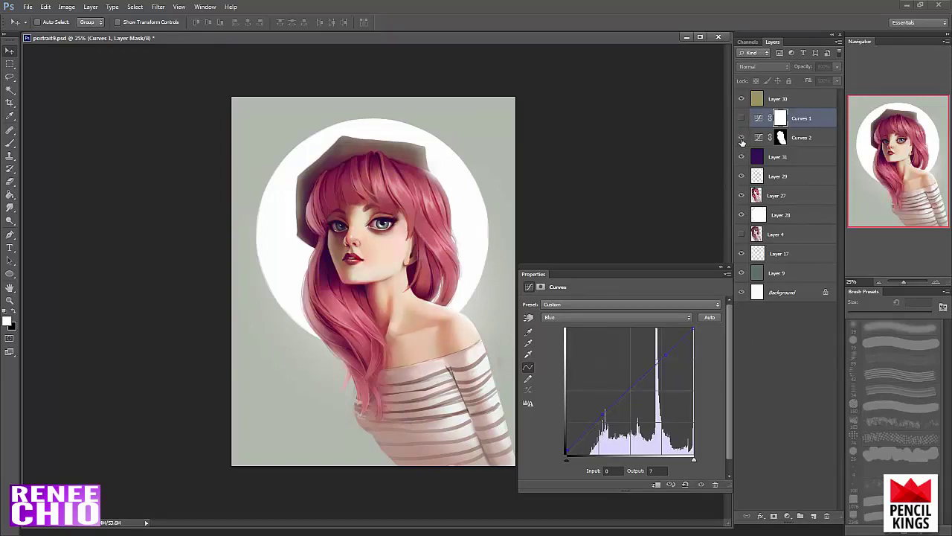
{"action": "left_click", "coordinate": [741, 138]}
{"action": "left_click", "coordinate": [777, 137]}
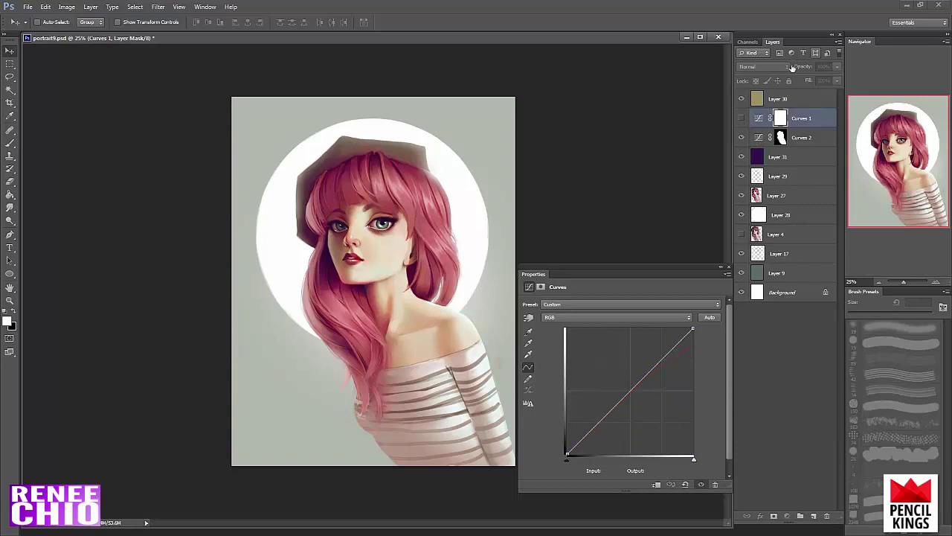
{"action": "left_click_drag", "start_coordinate": [803, 71], "coordinate": [802, 72]}
{"action": "left_click", "coordinate": [743, 140]}
{"action": "left_click", "coordinate": [744, 140]}
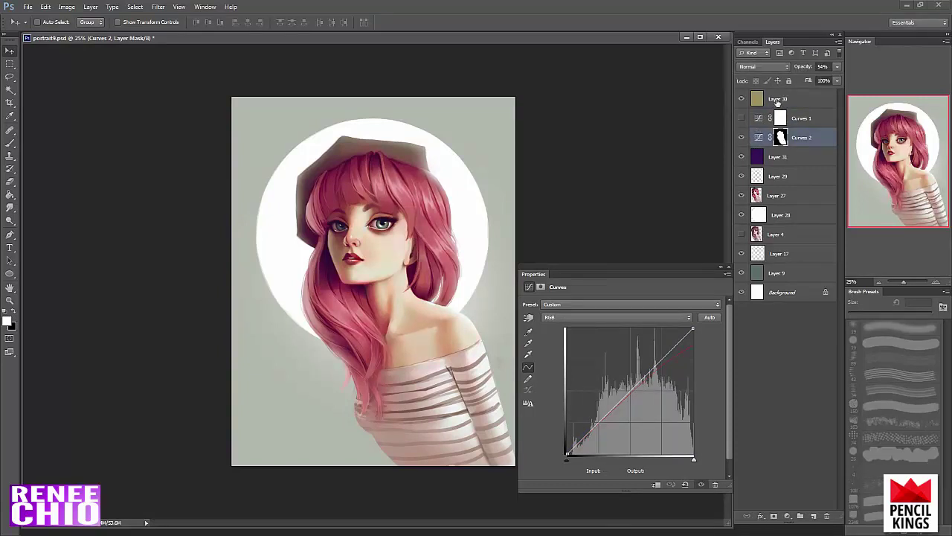
Fine-tune the opacity of Curves 2 to 85% while comparing the portrait with the layer on and off
{"action": "left_click_drag", "start_coordinate": [803, 68], "coordinate": [802, 69]}
{"action": "left_click", "coordinate": [743, 140]}
{"action": "left_click", "coordinate": [742, 140]}
{"action": "left_click", "coordinate": [742, 140]}
{"action": "left_click", "coordinate": [742, 140]}
{"action": "left_click_drag", "start_coordinate": [803, 70], "coordinate": [797, 73]}
{"action": "left_click", "coordinate": [742, 140]}
{"action": "left_click", "coordinate": [741, 140]}
{"action": "left_click_drag", "start_coordinate": [806, 67], "coordinate": [832, 66]}
Adjust the highlight end of Curves 2's Red curve, set its midtone point to input 105, output 105, and compare the result
{"action": "left_click", "coordinate": [759, 137]}
{"action": "left_click", "coordinate": [662, 317]}
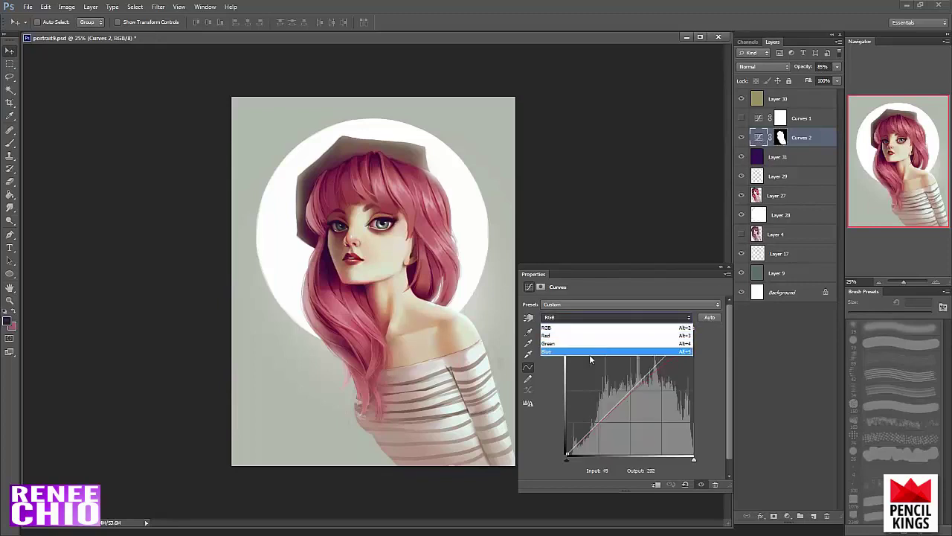
{"action": "left_click", "coordinate": [604, 329]}
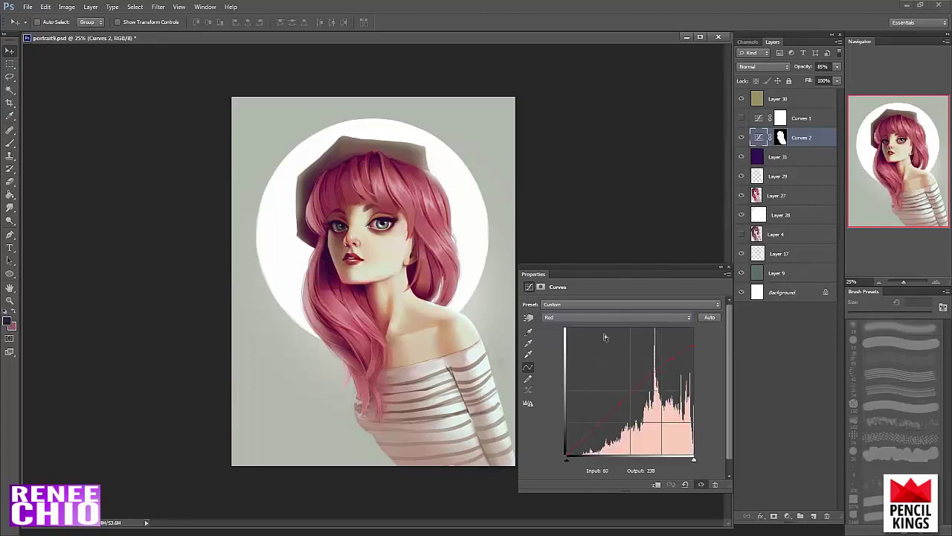
{"action": "left_click", "coordinate": [668, 357]}
{"action": "left_click_drag", "start_coordinate": [668, 357], "coordinate": [694, 350]}
{"action": "left_click", "coordinate": [619, 404]}
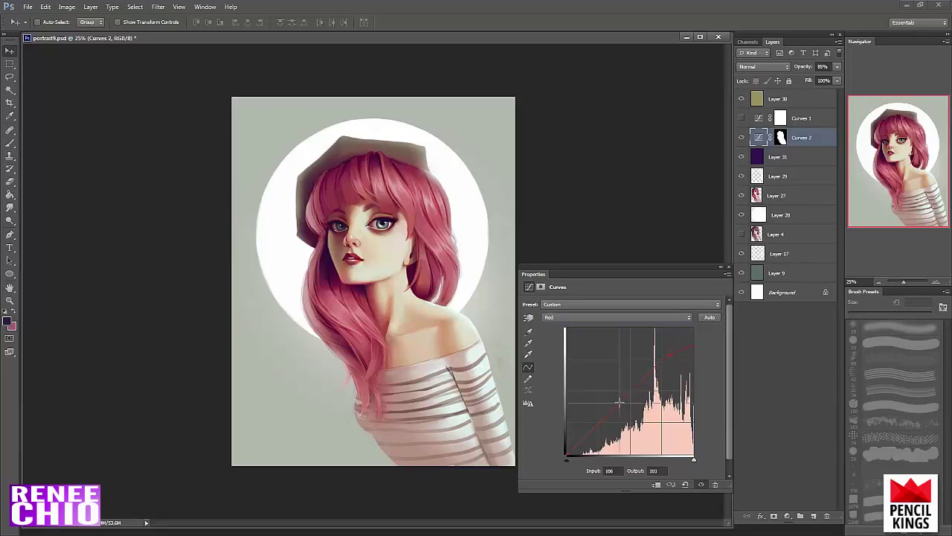
{"action": "left_click", "coordinate": [741, 139]}
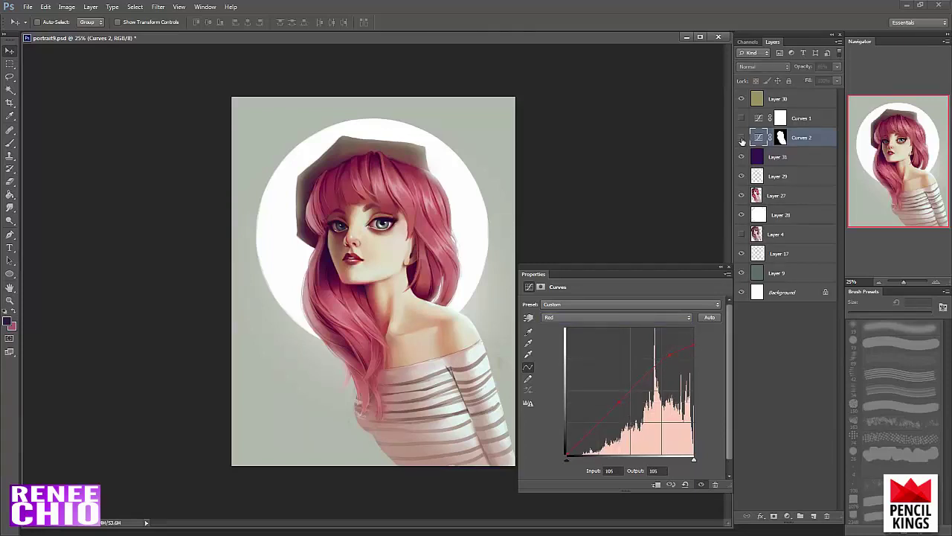
{"action": "left_click", "coordinate": [741, 139]}
Set the white end point of Curves 2's Red curve to output 235 and compare the portrait with and without the layer
{"action": "mouse_move", "coordinate": [693, 329]}
{"action": "left_mouse_down"}
{"action": "mouse_move", "coordinate": [692, 356]}
{"action": "mouse_move", "coordinate": [694, 339]}
{"action": "left_mouse_up"}
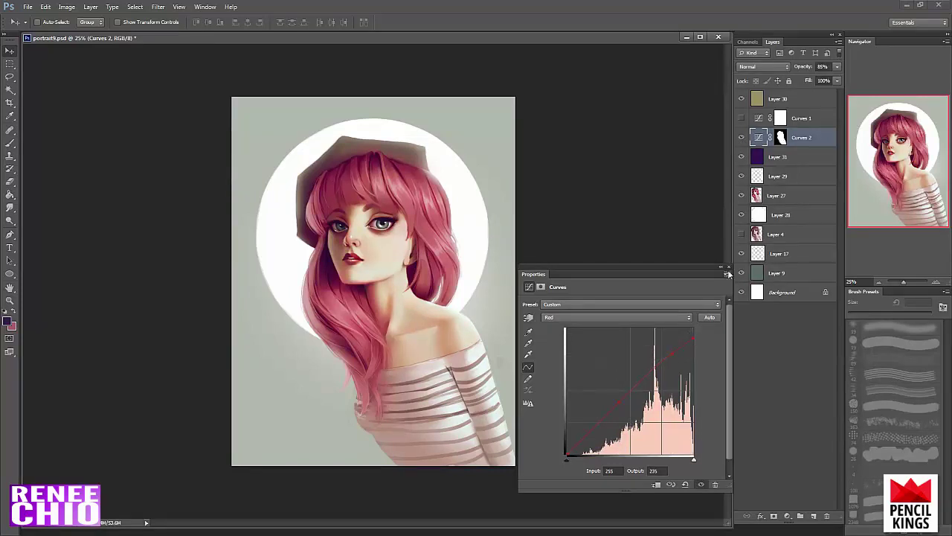
{"action": "left_click", "coordinate": [741, 140]}
{"action": "left_click", "coordinate": [742, 140]}
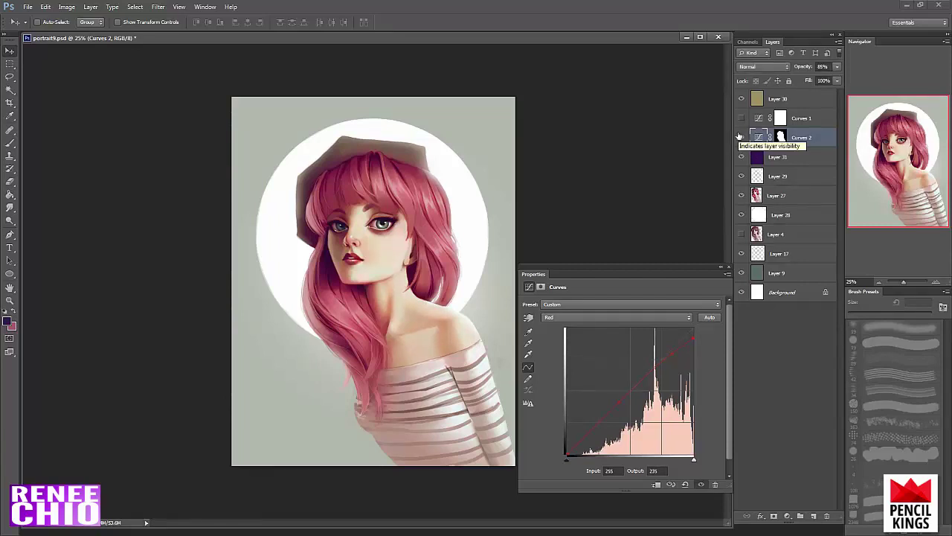
{"action": "left_click", "coordinate": [740, 138]}
{"action": "left_click", "coordinate": [741, 138]}
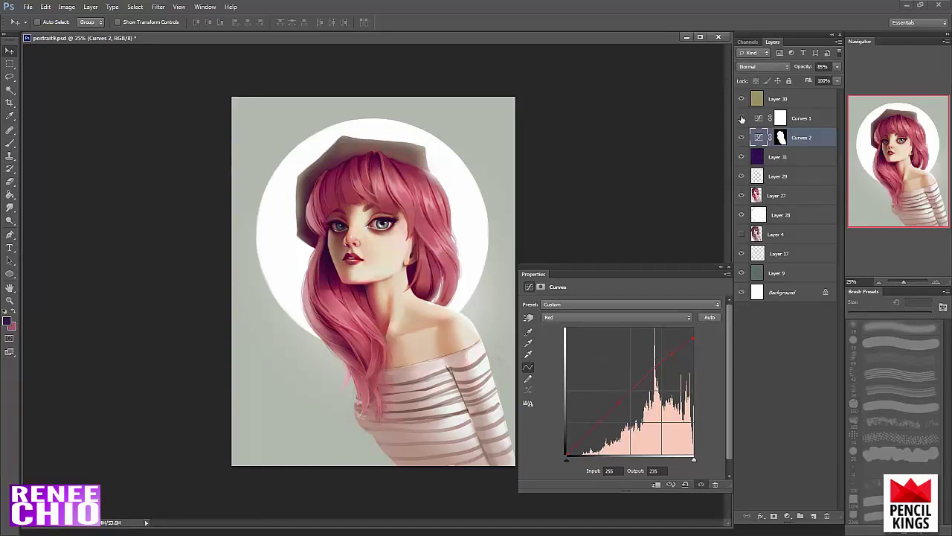
Rework the Blue curve of the visible Curves 1 layer by lowering its upper point and adding a highlight point above it
{"action": "left_click", "coordinate": [760, 119]}
{"action": "left_click", "coordinate": [631, 317]}
{"action": "left_click", "coordinate": [571, 353]}
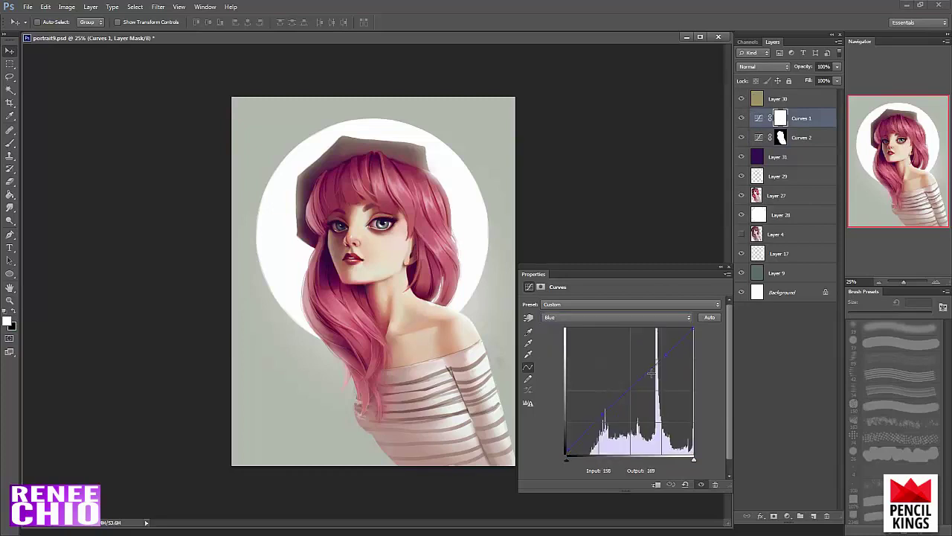
{"action": "left_click_drag", "start_coordinate": [667, 356], "coordinate": [651, 374]}
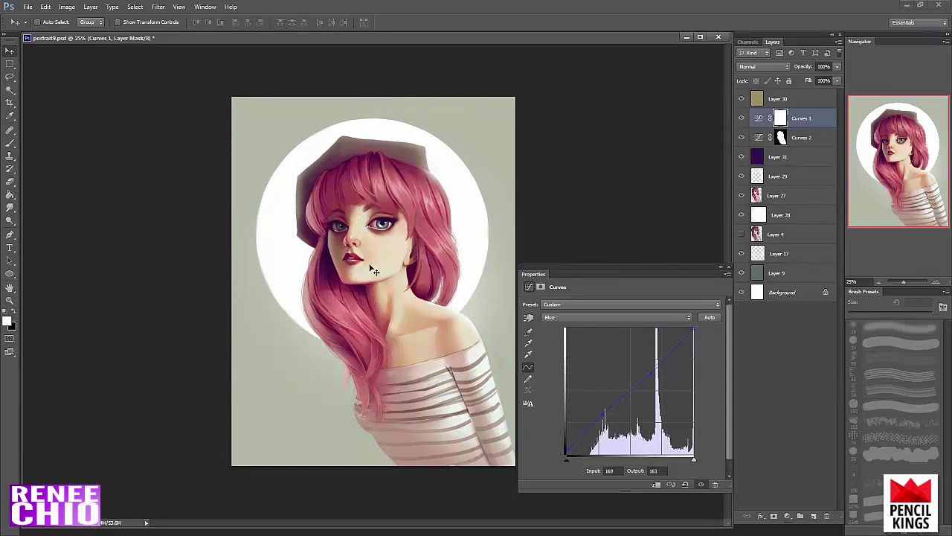
{"action": "left_click", "coordinate": [600, 416]}
{"action": "mouse_move", "coordinate": [651, 374]}
{"action": "left_mouse_down"}
{"action": "mouse_move", "coordinate": [629, 400]}
{"action": "mouse_move", "coordinate": [637, 385]}
{"action": "left_mouse_up"}
{"action": "left_click", "coordinate": [658, 364]}
{"action": "left_click", "coordinate": [741, 119]}
{"action": "left_click", "coordinate": [741, 119]}
Lower the midtone point of Curves 1's Blue curve slightly and compare the painting with the layer on and off
{"action": "left_click_drag", "start_coordinate": [638, 384], "coordinate": [638, 389]}
{"action": "left_click", "coordinate": [741, 121]}
{"action": "left_click", "coordinate": [741, 120]}
{"action": "left_click", "coordinate": [742, 121]}
{"action": "left_click", "coordinate": [742, 121]}
{"action": "left_click", "coordinate": [741, 121]}
{"action": "left_click", "coordinate": [741, 121]}
Raise the black end point of Curves 1's Blue curve and lower its shadow point slightly, comparing before and after
{"action": "left_click_drag", "start_coordinate": [566, 455], "coordinate": [566, 450]}
{"action": "left_click_drag", "start_coordinate": [600, 417], "coordinate": [599, 420]}
{"action": "mouse_move", "coordinate": [567, 447]}
{"action": "left_mouse_down"}
{"action": "mouse_move", "coordinate": [567, 430]}
{"action": "mouse_move", "coordinate": [567, 451]}
{"action": "mouse_move", "coordinate": [568, 436]}
{"action": "mouse_move", "coordinate": [601, 414]}
{"action": "mouse_move", "coordinate": [567, 440]}
{"action": "left_mouse_up"}
{"action": "left_click", "coordinate": [741, 119]}
{"action": "left_click", "coordinate": [741, 120]}
Reduce the opacity of Curves 1 and compare the painting with and without the layer
{"action": "left_click_drag", "start_coordinate": [804, 70], "coordinate": [791, 74]}
{"action": "left_click", "coordinate": [741, 122]}
{"action": "left_click", "coordinate": [742, 120]}
Check Layer 31's opacity and compare the portrait with Curves 2 switched off and on
{"action": "left_click", "coordinate": [777, 156]}
{"action": "left_click", "coordinate": [803, 68]}
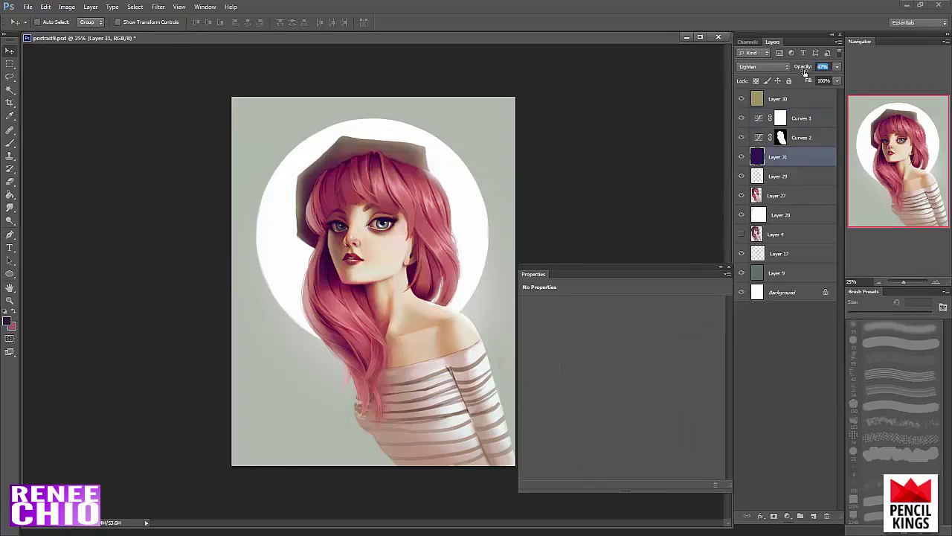
{"action": "left_click", "coordinate": [757, 138]}
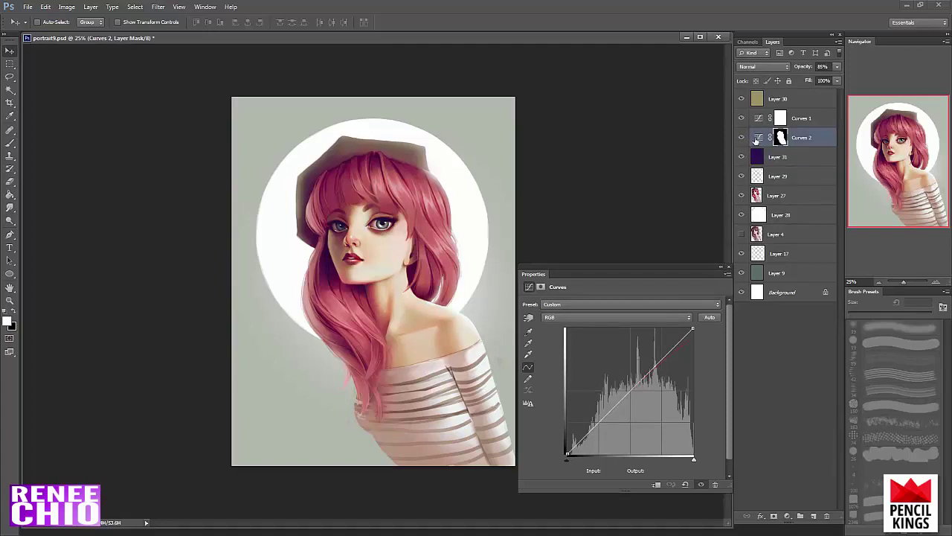
{"action": "left_click", "coordinate": [741, 138]}
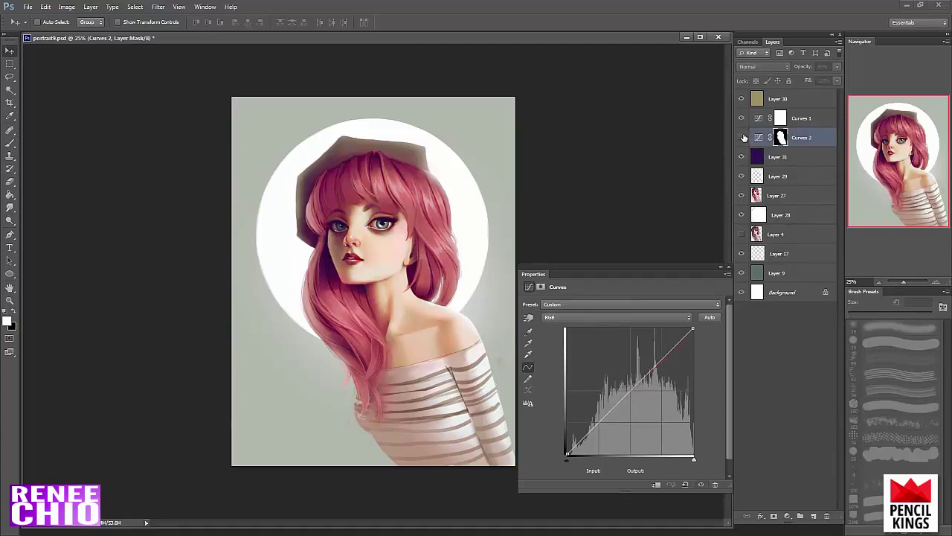
{"action": "left_click", "coordinate": [742, 138]}
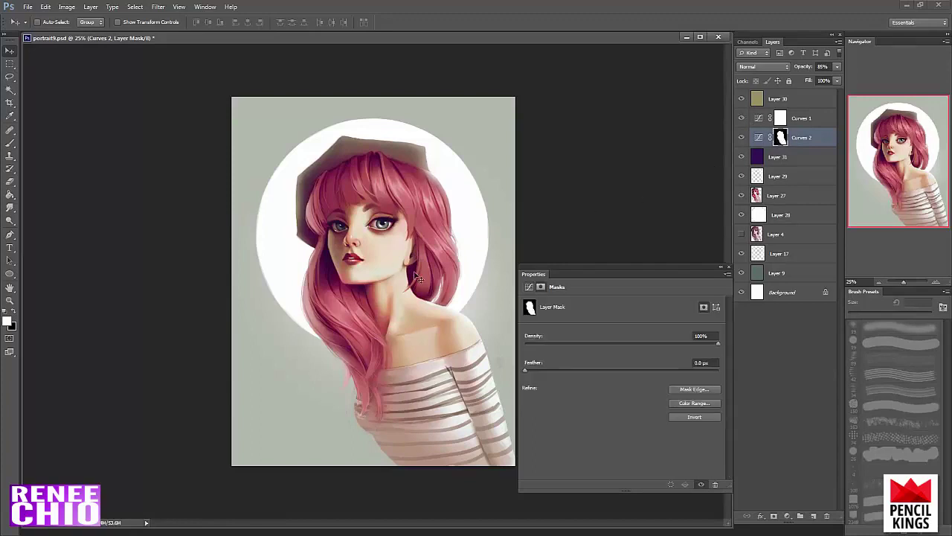
Erase the face and skin areas from the Curves 2 mask with a soft 139 px eraser
{"action": "key", "text": "b"}
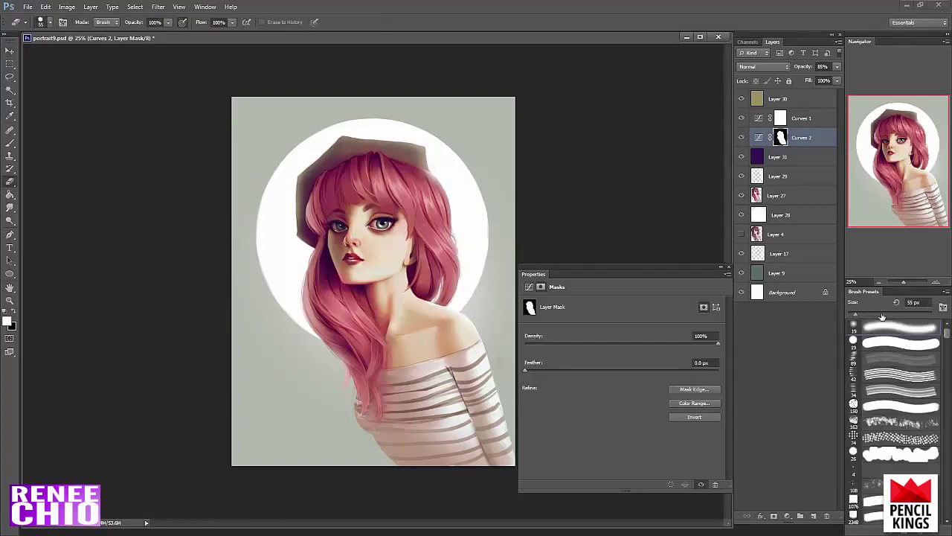
{"action": "left_click_drag", "start_coordinate": [893, 318], "coordinate": [898, 315]}
{"action": "key", "text": "x"}
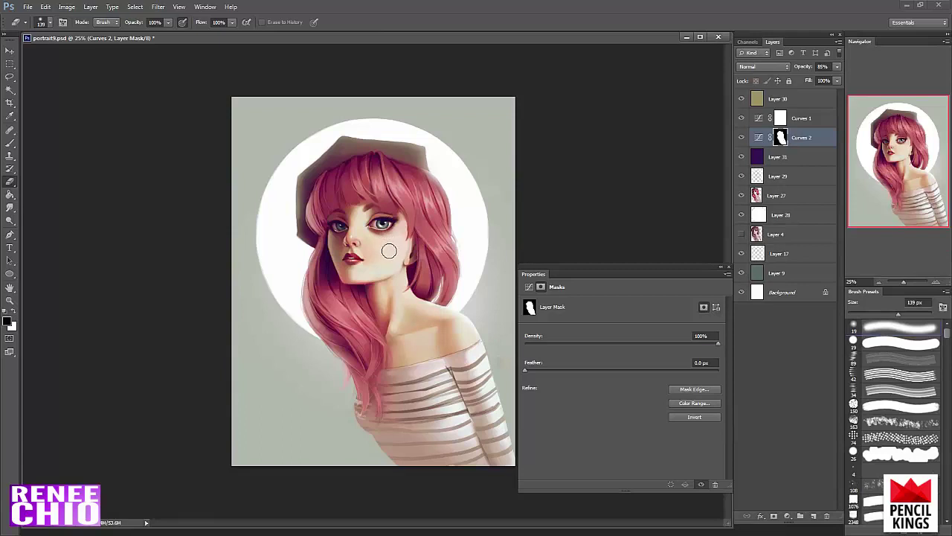
{"action": "key", "text": "x"}
{"action": "left_click_drag", "start_coordinate": [390, 225], "coordinate": [383, 224]}
Compare the portrait with the edited Curves 2 and with Curves 1 switched off and on, leaving both visible
{"action": "left_click", "coordinate": [742, 139]}
{"action": "left_click", "coordinate": [742, 139]}
{"action": "left_click", "coordinate": [741, 119]}
{"action": "left_click", "coordinate": [741, 121]}
Crop a narrow strip off the top edge of the canvas and return to the Move tool
{"action": "left_click", "coordinate": [12, 103]}
{"action": "left_click_drag", "start_coordinate": [377, 99], "coordinate": [377, 105]}
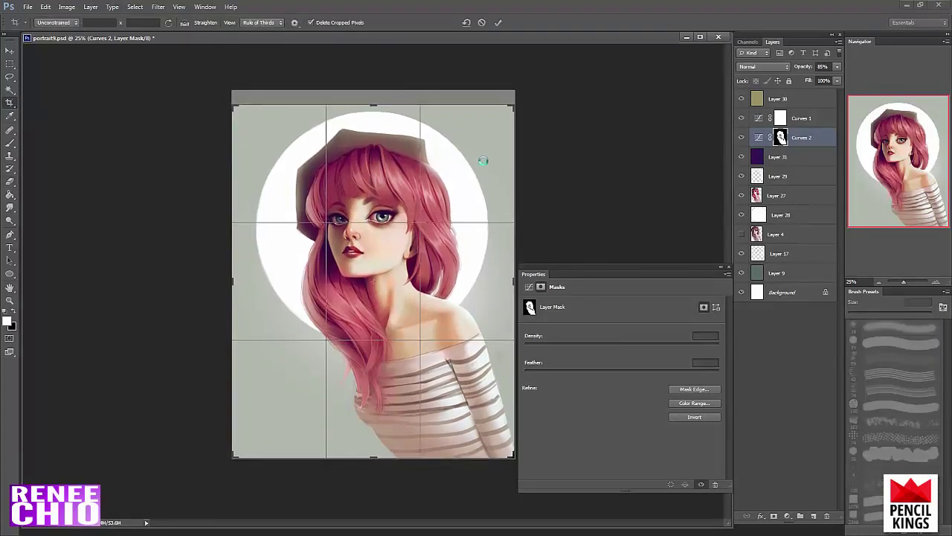
{"action": "key", "text": "Return"}
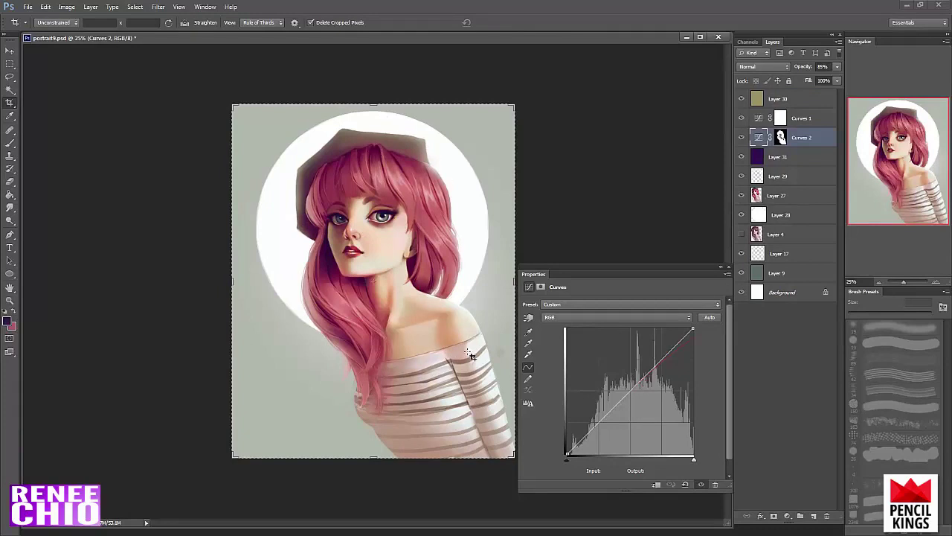
{"action": "key", "text": "v"}
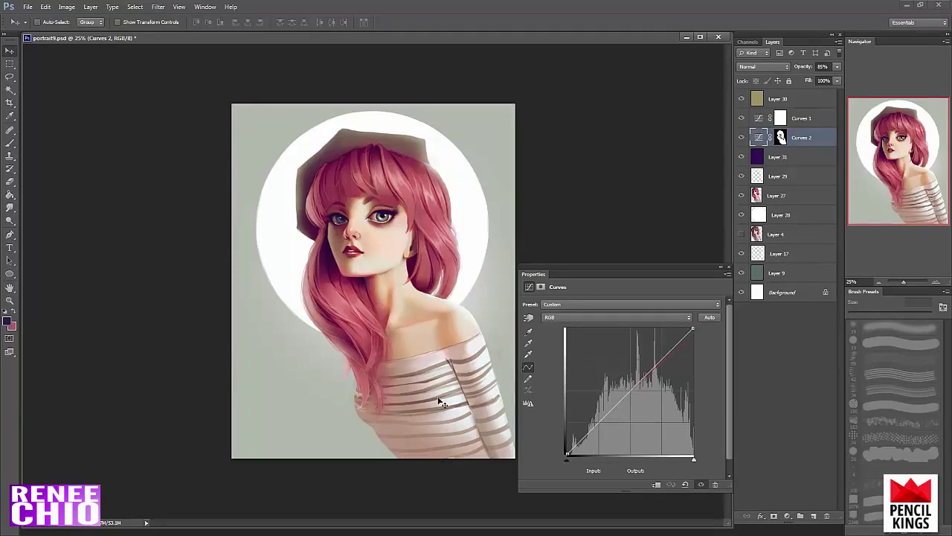
On transparency-locked Layer 27, tint the lower striped shirt with sampled grey in Color brush mode, hiding the colour adjustment layers temporarily
{"action": "left_click", "coordinate": [794, 197]}
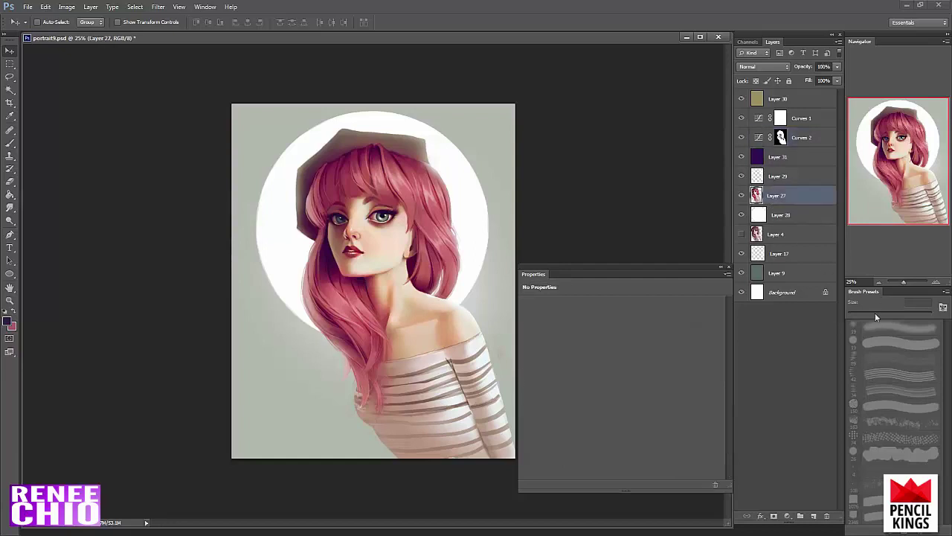
{"action": "key", "text": "b"}
{"action": "left_click_drag", "start_coordinate": [742, 159], "coordinate": [740, 98]}
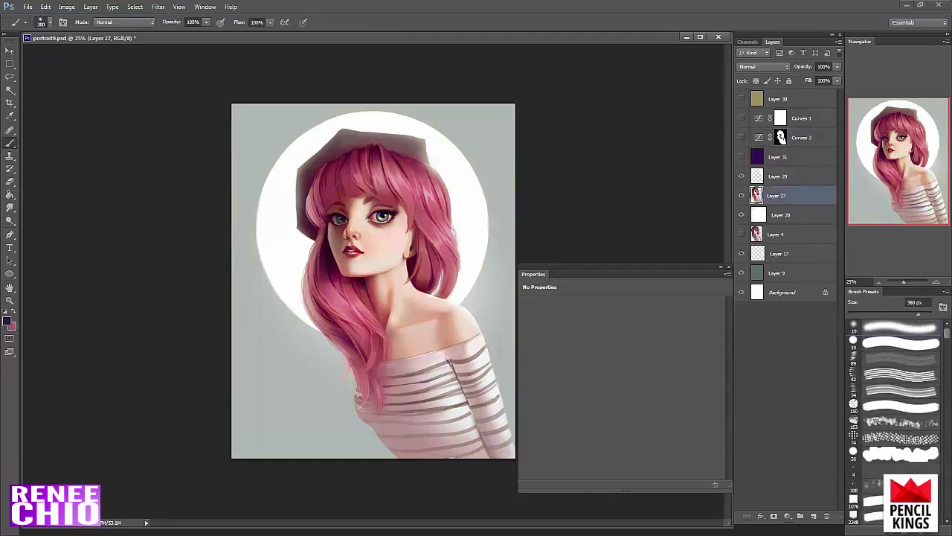
{"action": "left_click", "coordinate": [372, 440], "text": "alt"}
{"action": "left_click", "coordinate": [755, 80]}
{"action": "left_click", "coordinate": [134, 23]}
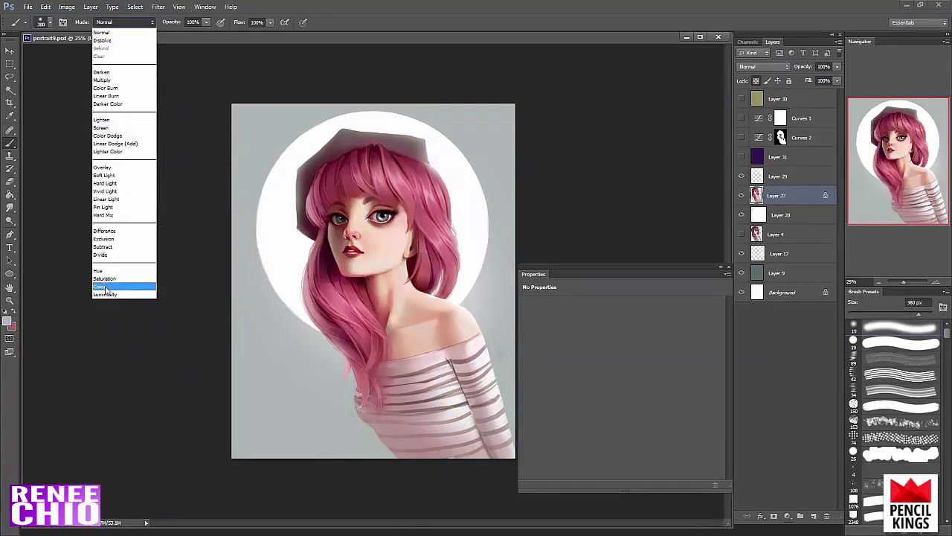
{"action": "left_click", "coordinate": [108, 290]}
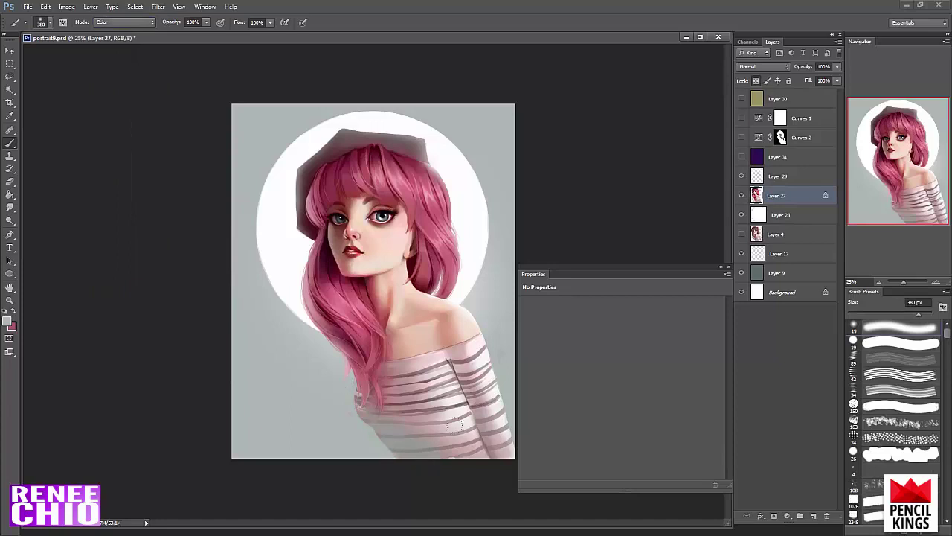
{"action": "left_click", "coordinate": [415, 408], "text": "alt"}
{"action": "left_click", "coordinate": [377, 441], "text": "alt"}
{"action": "left_click_drag", "start_coordinate": [741, 157], "coordinate": [742, 99]}
Clean up the hat's outline on Layer 27 with the Smudge tool and a 27 px eraser, unlocking the layer's transparent pixels
{"action": "key", "text": "r"}
{"action": "left_click_drag", "start_coordinate": [852, 318], "coordinate": [848, 317]}
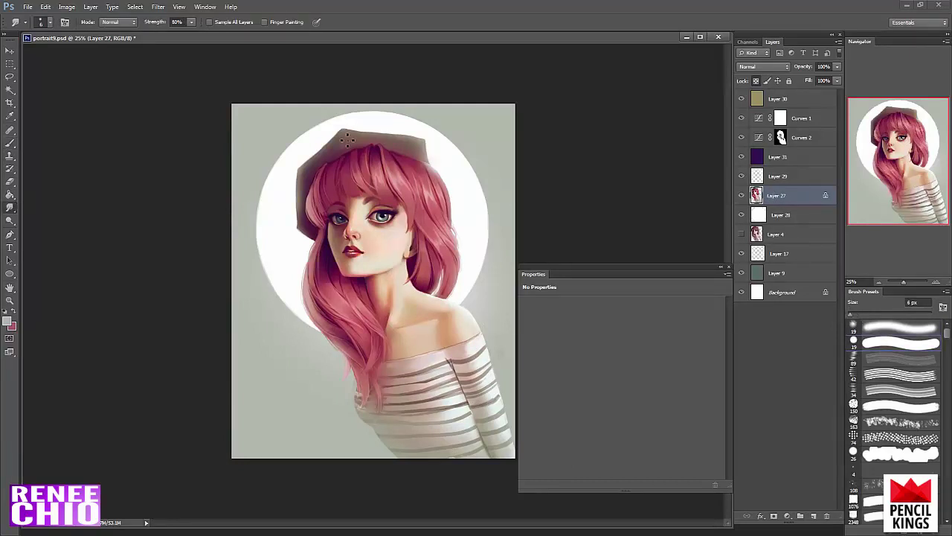
{"action": "left_click_drag", "start_coordinate": [851, 314], "coordinate": [853, 314]}
{"action": "left_click", "coordinate": [756, 80]}
{"action": "key", "text": "5"}
{"action": "key", "text": "e"}
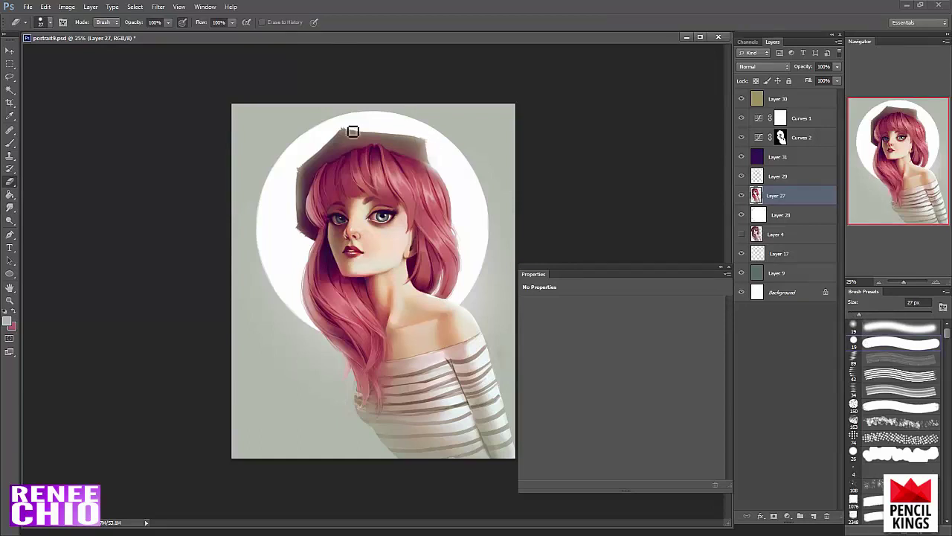
{"action": "left_click_drag", "start_coordinate": [308, 168], "coordinate": [302, 180]}
Smudge the hat on Layer 27 with a 64 px bristle brush at 30% strength, and close the layer properties
{"action": "key", "text": "b"}
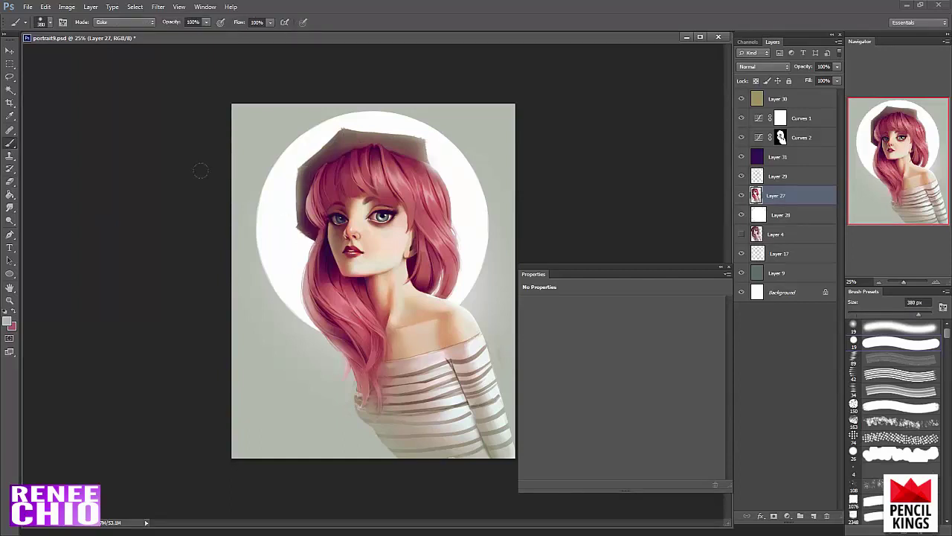
{"action": "left_click", "coordinate": [10, 207]}
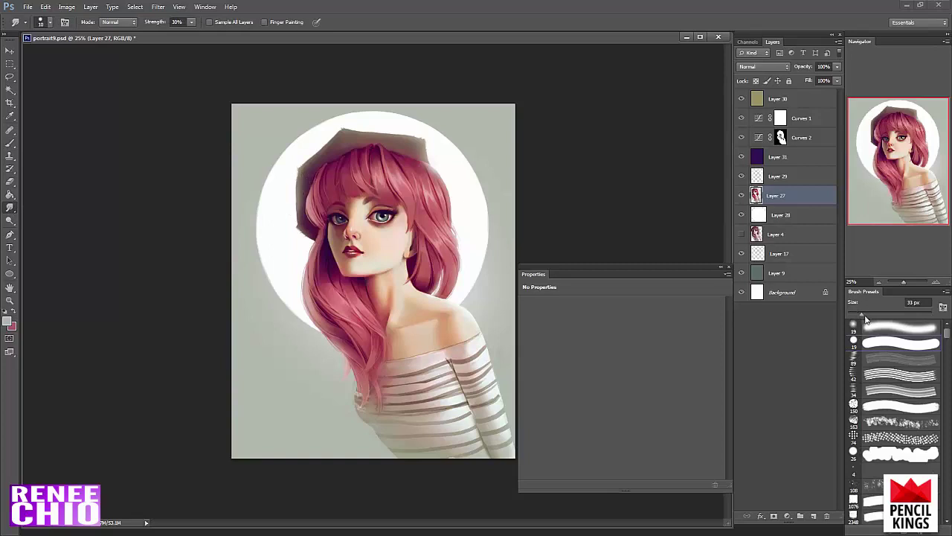
{"action": "left_click", "coordinate": [881, 391]}
{"action": "left_click_drag", "start_coordinate": [862, 311], "coordinate": [873, 313]}
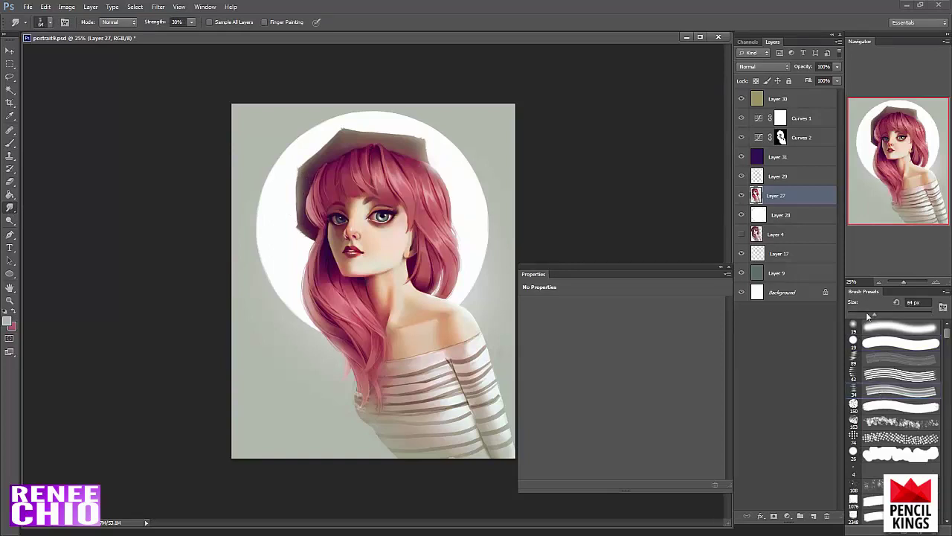
{"action": "mouse_move", "coordinate": [303, 192]}
{"action": "left_mouse_down"}
{"action": "mouse_move", "coordinate": [299, 221]}
{"action": "mouse_move", "coordinate": [311, 170]}
{"action": "mouse_move", "coordinate": [340, 137]}
{"action": "mouse_move", "coordinate": [329, 152]}
{"action": "mouse_move", "coordinate": [319, 148]}
{"action": "mouse_move", "coordinate": [376, 135]}
{"action": "mouse_move", "coordinate": [369, 142]}
{"action": "mouse_move", "coordinate": [379, 145]}
{"action": "mouse_move", "coordinate": [400, 131]}
{"action": "mouse_move", "coordinate": [400, 144]}
{"action": "mouse_move", "coordinate": [425, 134]}
{"action": "mouse_move", "coordinate": [431, 152]}
{"action": "mouse_move", "coordinate": [443, 151]}
{"action": "mouse_move", "coordinate": [410, 132]}
{"action": "mouse_move", "coordinate": [386, 139]}
{"action": "mouse_move", "coordinate": [386, 131]}
{"action": "mouse_move", "coordinate": [399, 151]}
{"action": "left_mouse_up"}
{"action": "key", "text": "v"}
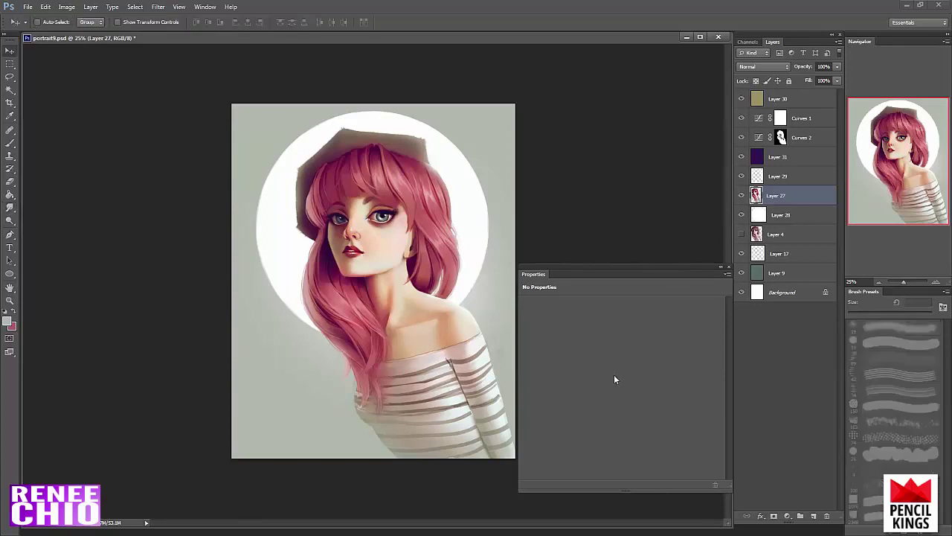
{"action": "left_click", "coordinate": [729, 268]}
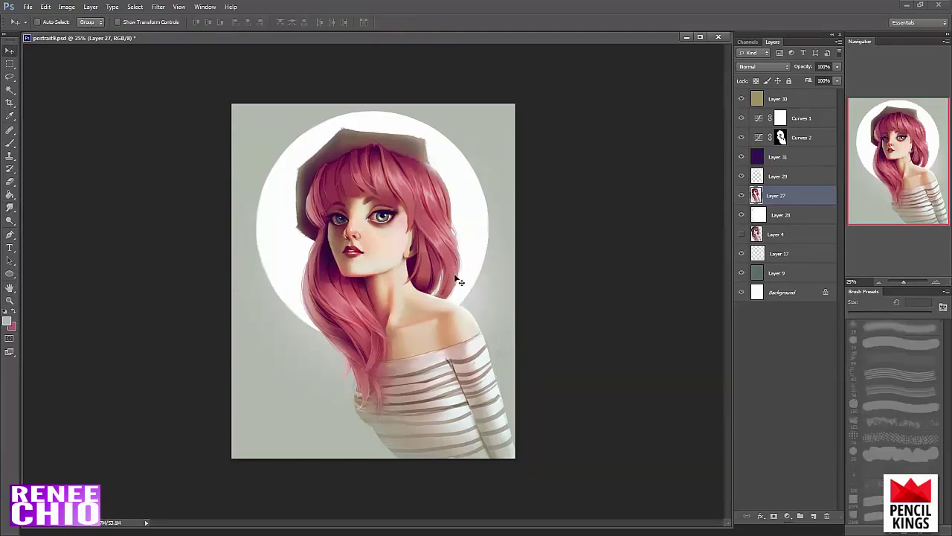